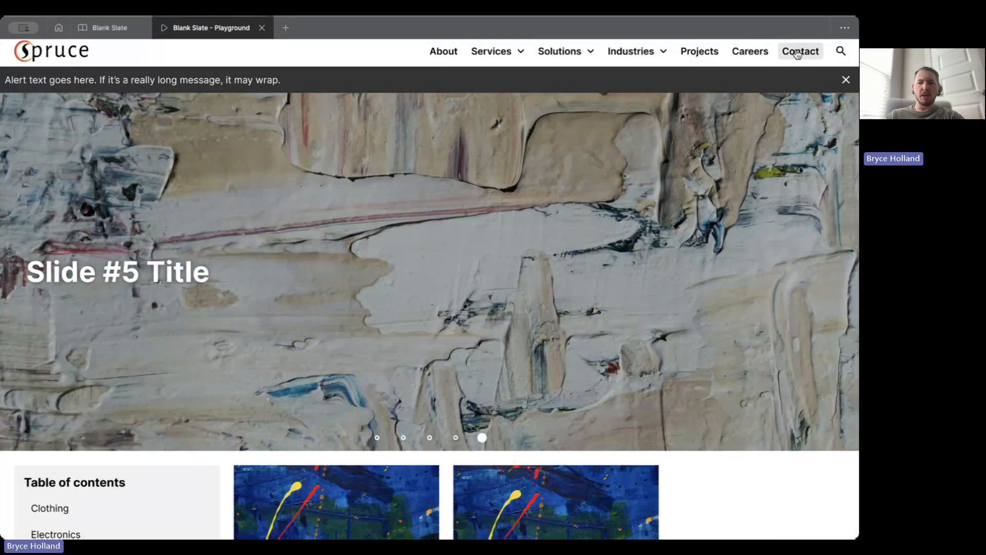
- Switch the hero banner carousel in the Playground prototype to slide 4
scroll(706, 211, "up", 1)
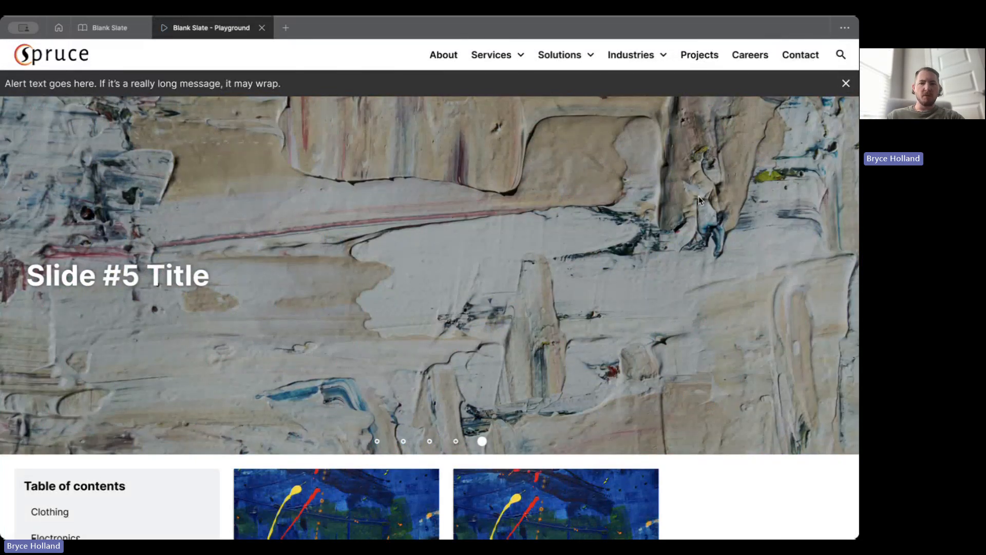
scroll(612, 218, "down", 1)
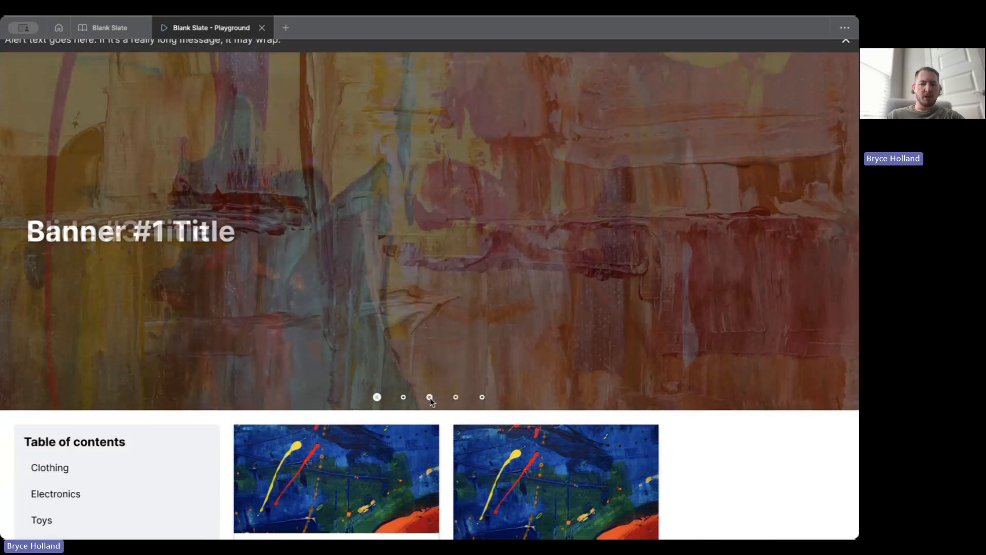
left_click(456, 396)
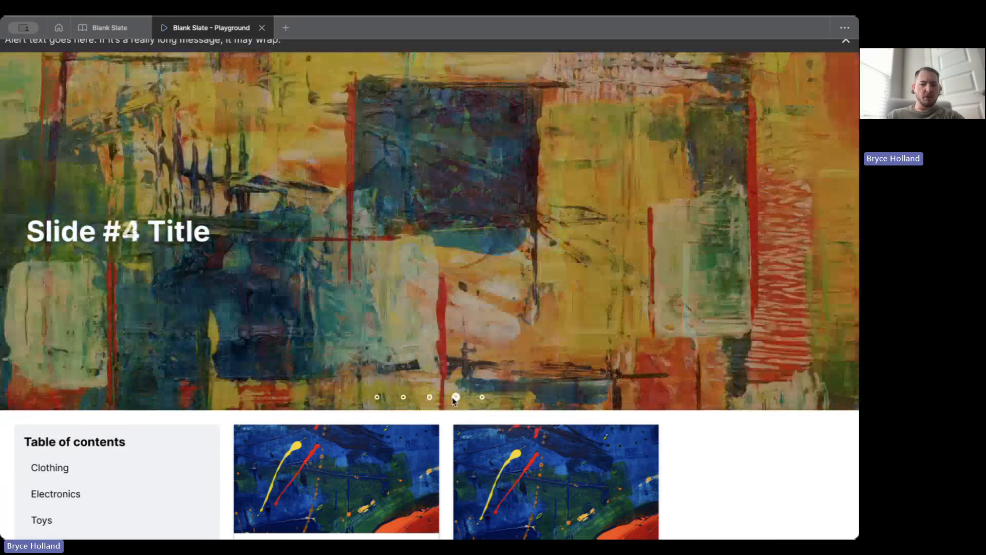
- Test the image card carousel above the data table by advancing it once and moving it back
scroll(454, 401, "down", 2)
scroll(454, 401, "down", 5)
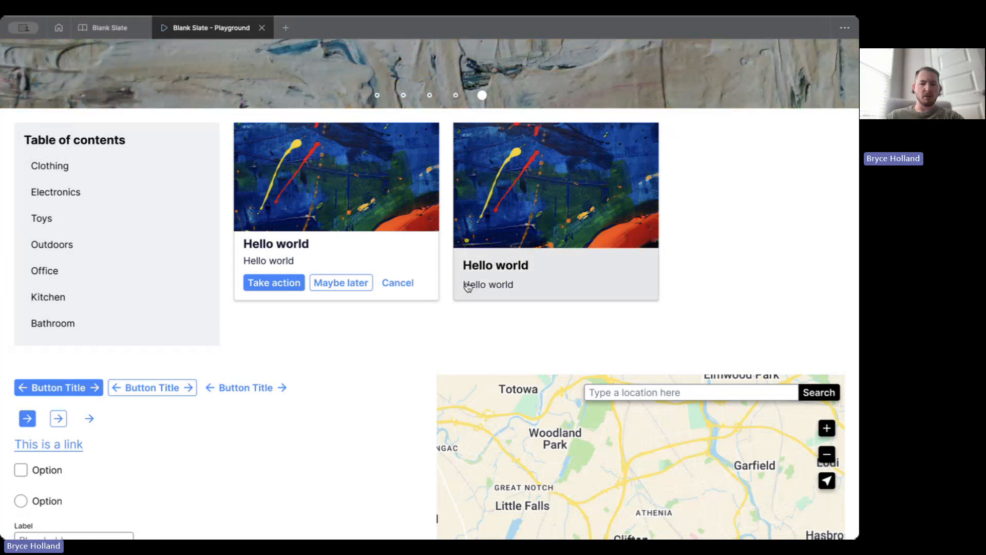
scroll(399, 353, "down", 5)
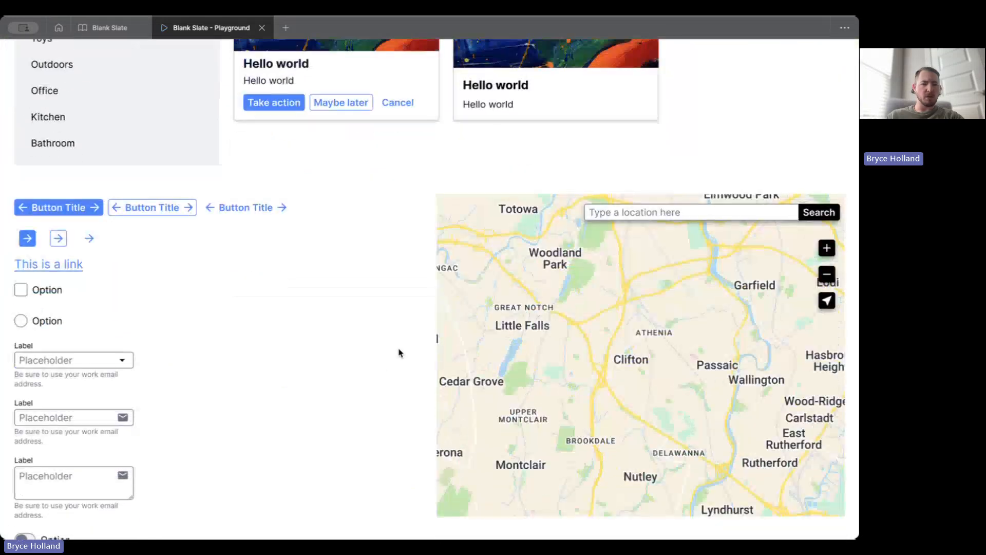
scroll(400, 353, "down", 1)
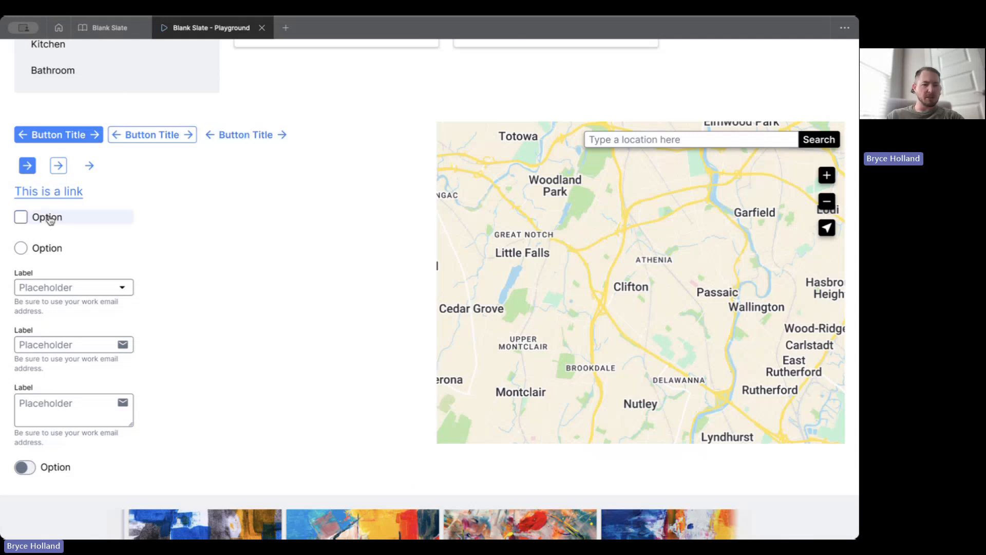
scroll(392, 394, "down", 9)
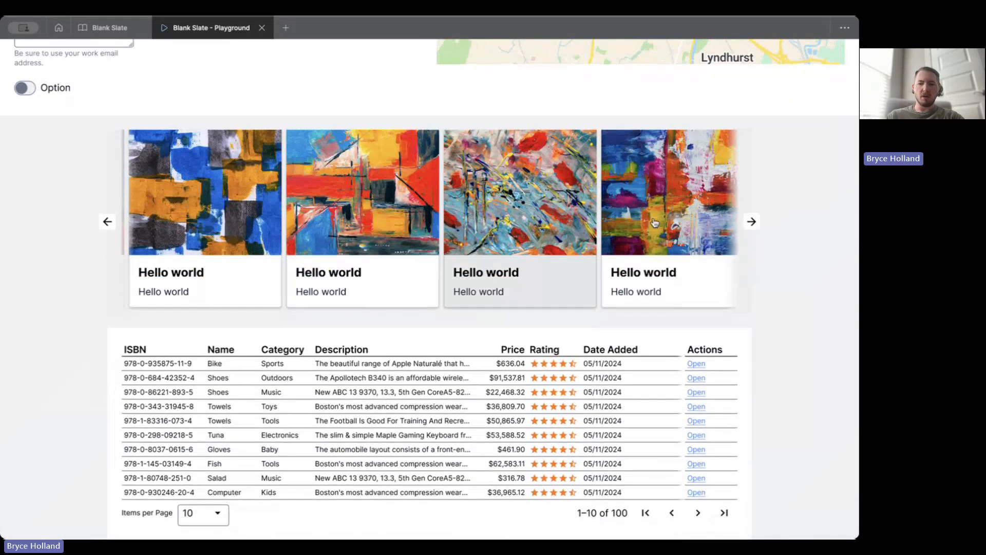
left_click(751, 222)
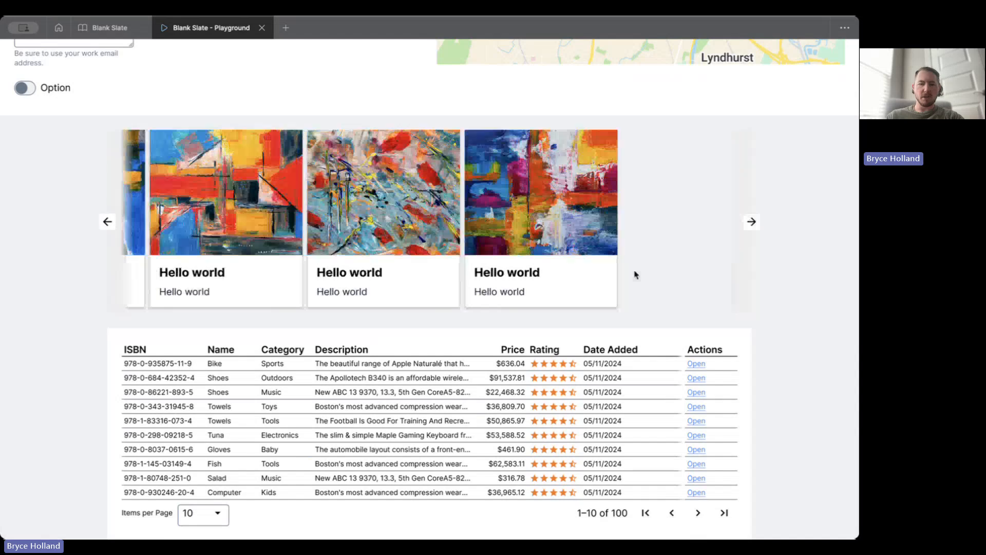
scroll(635, 274, "down", 2)
left_click(107, 162)
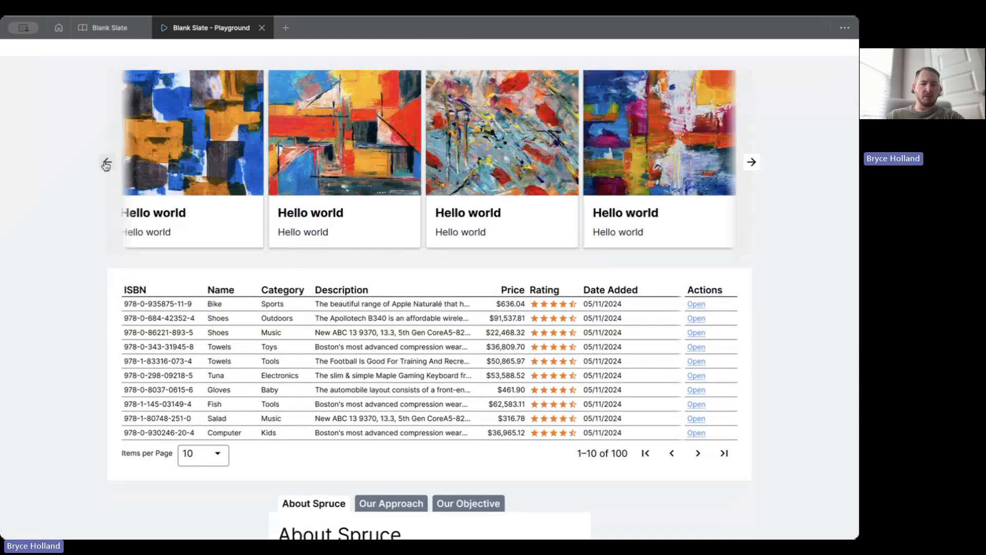
- Expand the first accordion section below the About Spruce panel, then collapse it again
scroll(281, 307, "down", 2)
scroll(282, 307, "down", 5)
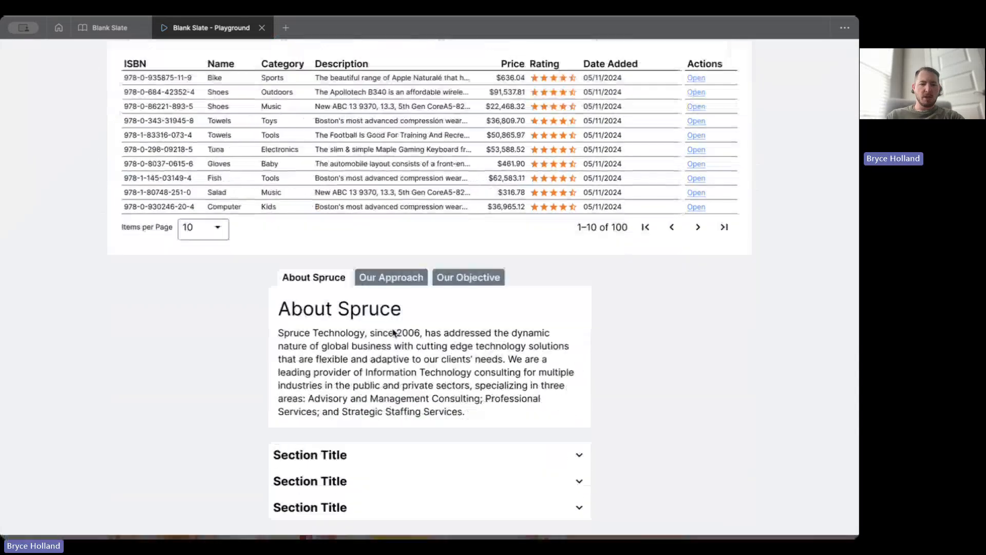
scroll(489, 309, "down", 1)
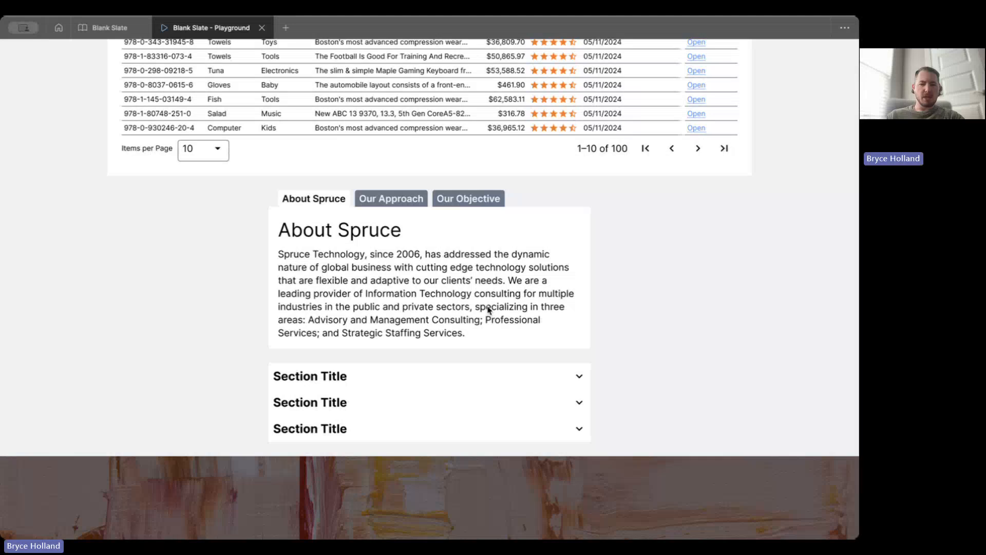
scroll(488, 309, "down", 2)
left_click(468, 315)
scroll(469, 315, "down", 1)
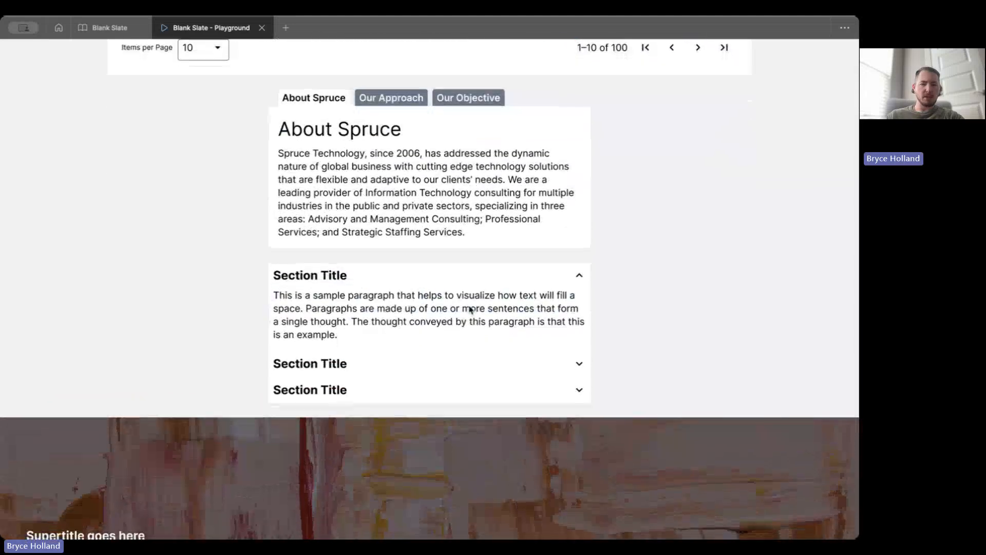
left_click(469, 277)
- Examine the closing banner and footer of the Playground prototype, then review the page back up to its navigation bar
scroll(518, 331, "down", 6)
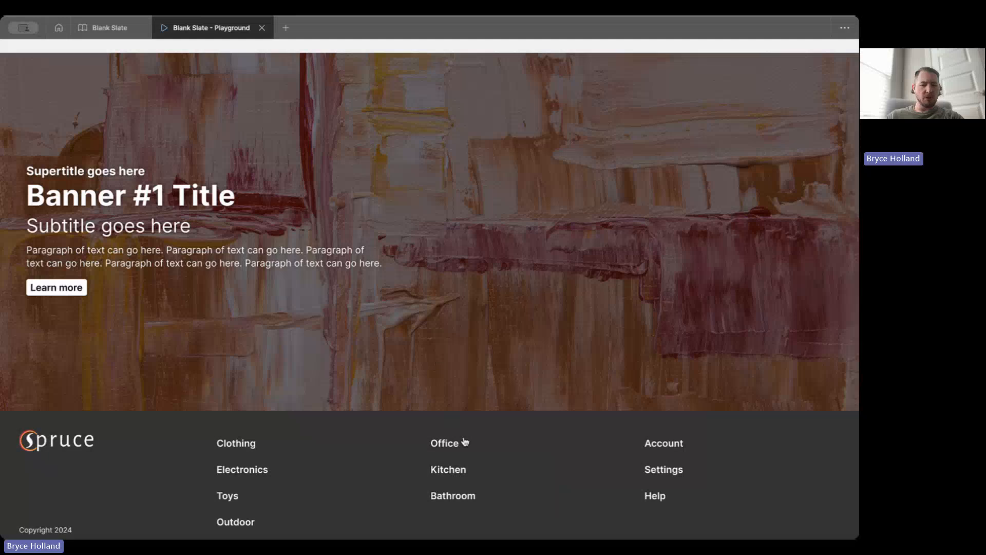
left_click(464, 431)
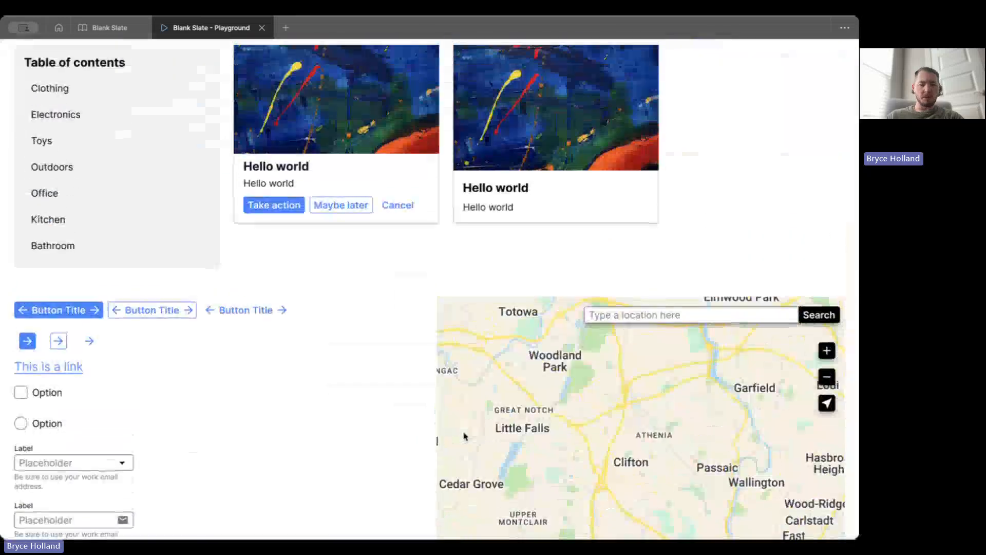
scroll(464, 436, "up", 5)
scroll(445, 436, "down", 1)
scroll(444, 436, "up", 2)
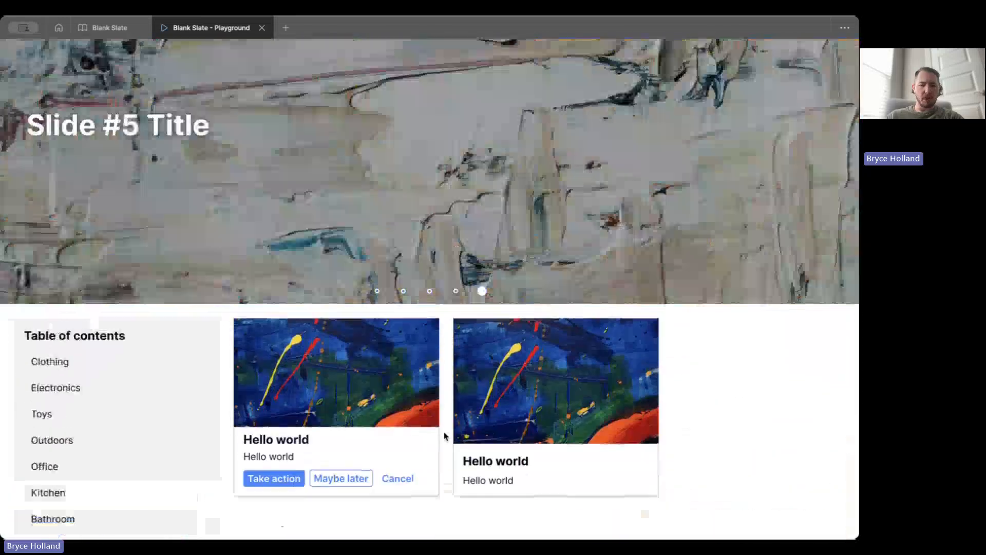
scroll(445, 435, "up", 2)
scroll(444, 434, "down", 4)
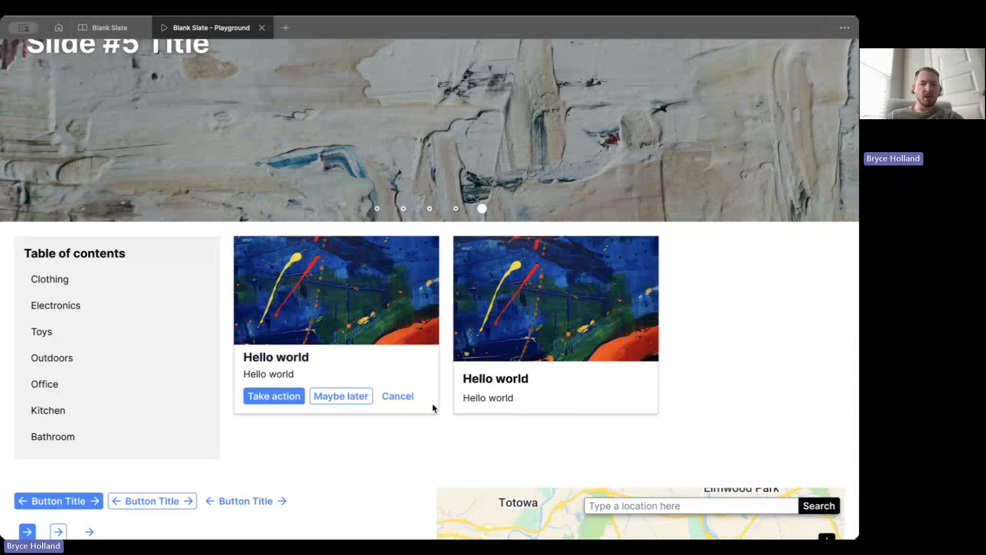
scroll(443, 392, "up", 10)
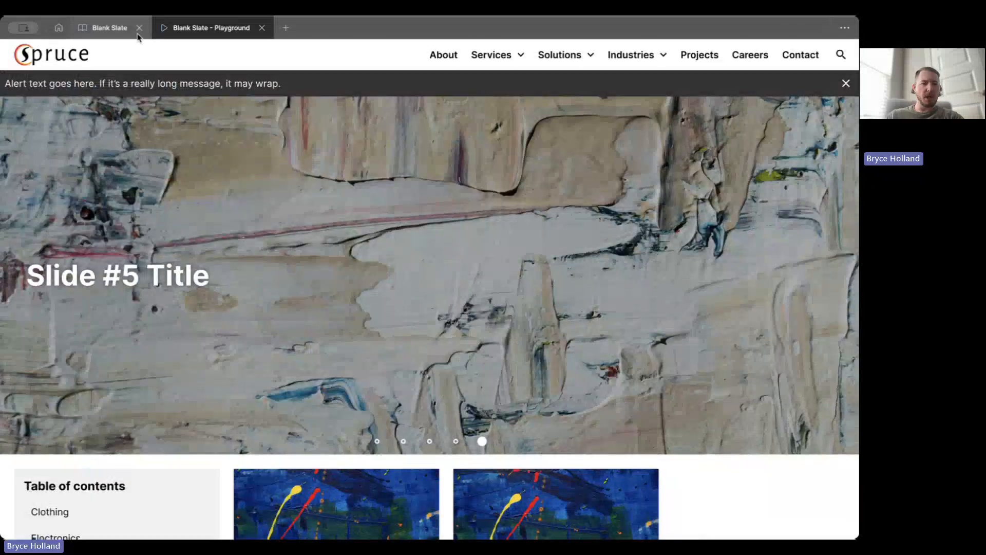
- Switch to the Blank Slate design file and open its Logos page to view the logo component
left_click(114, 29)
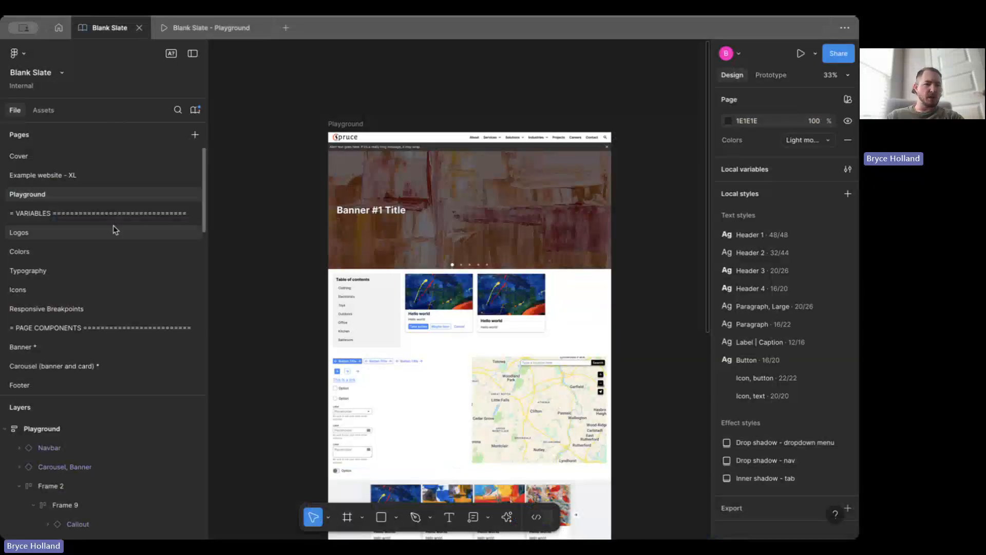
scroll(114, 230, "down", 2)
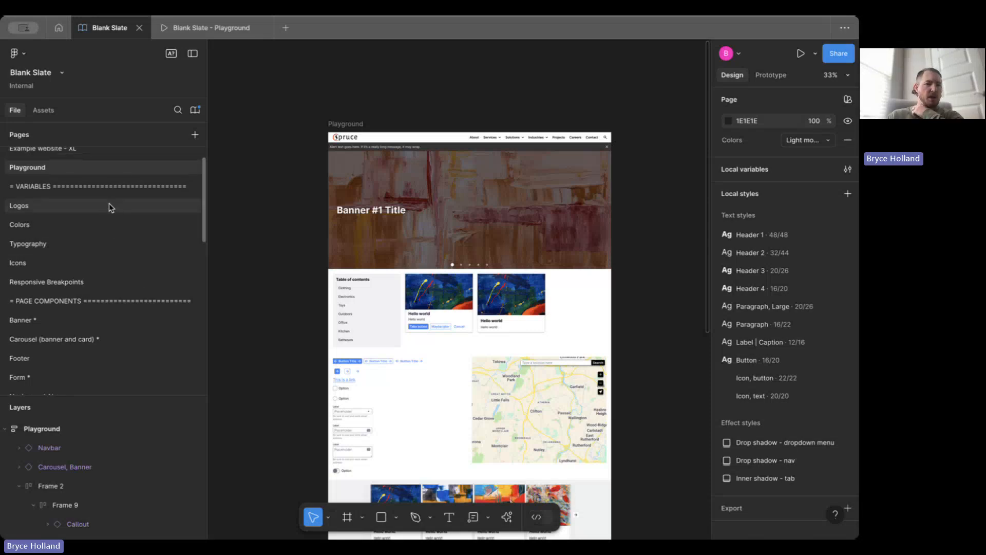
left_click(109, 206)
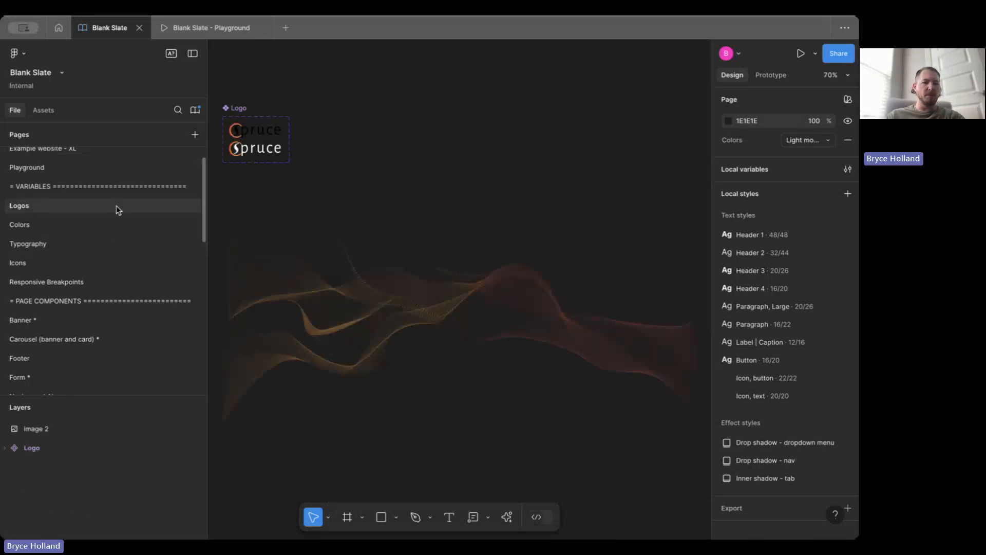
scroll(278, 173, "left", 1)
scroll(279, 173, "right", 1)
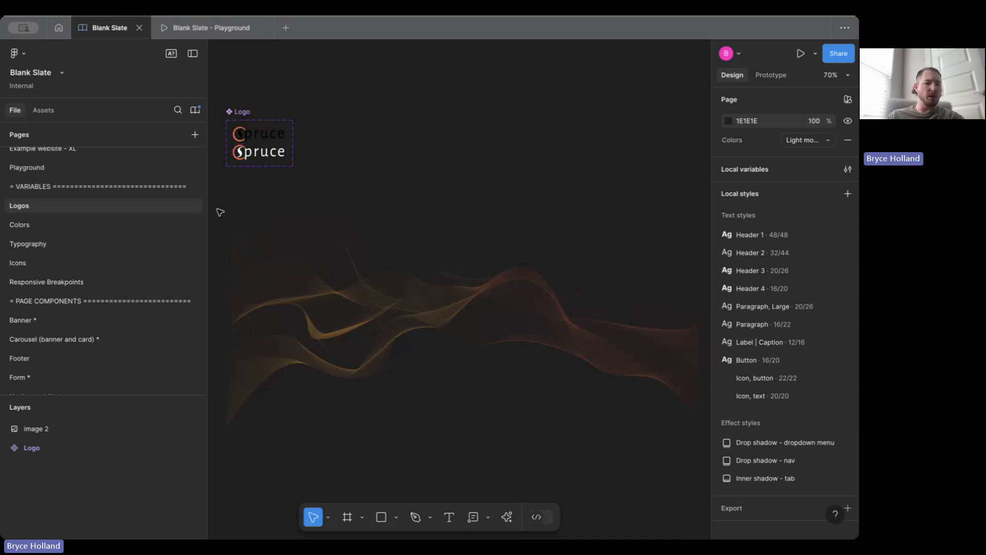
- Open the Colors page and review the light and dark mode values in the Colors collection of the local variables
left_click(171, 225)
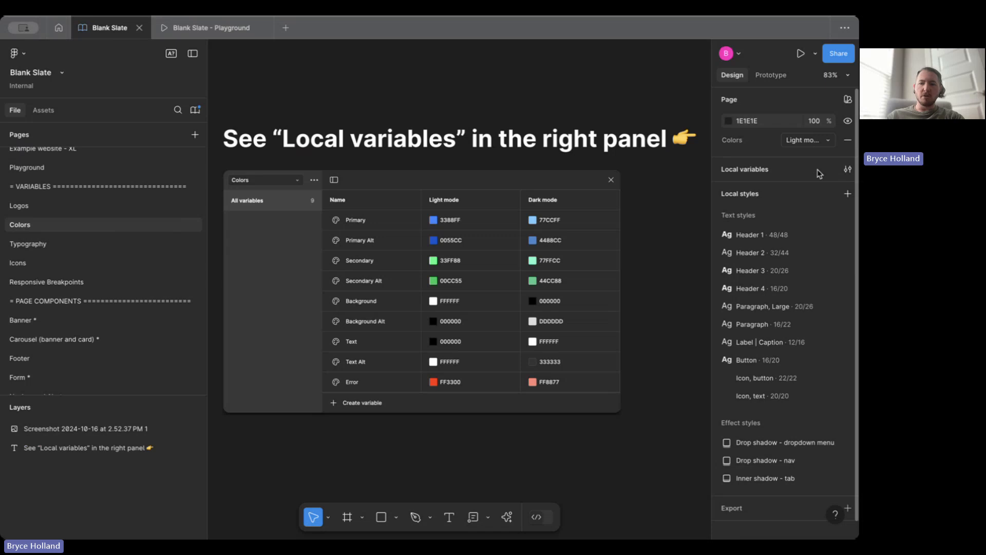
left_click(848, 171)
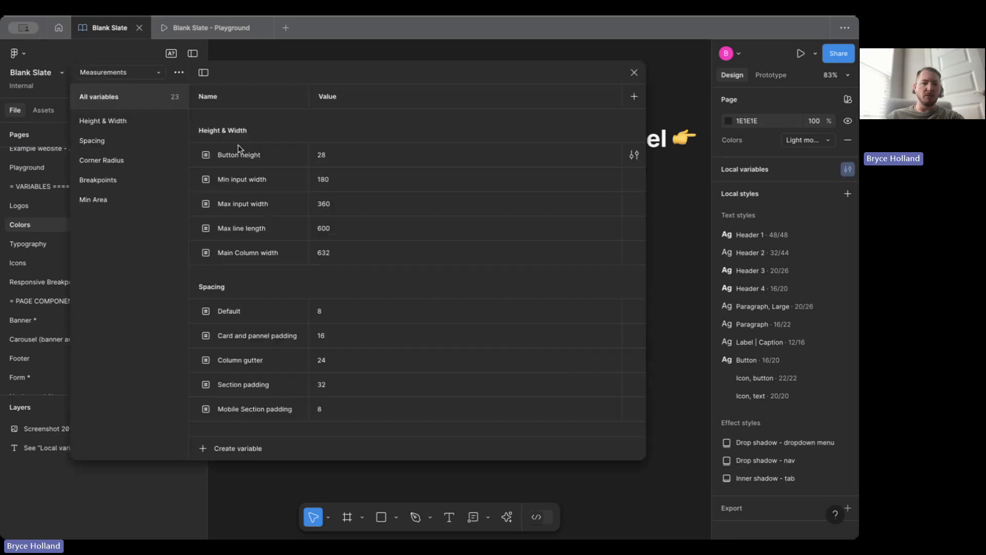
left_click(130, 76)
left_click(129, 86)
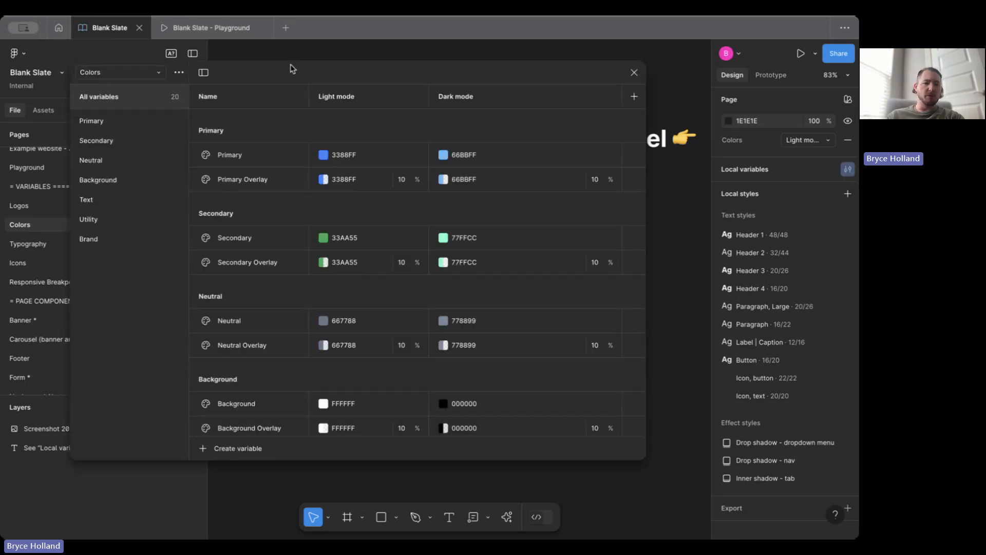
scroll(298, 246, "down", 5)
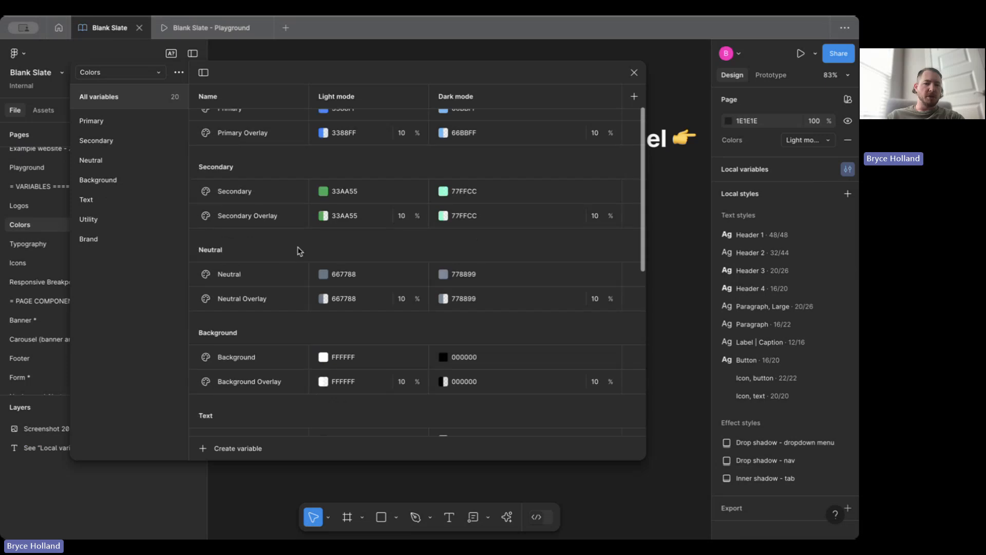
scroll(297, 246, "down", 4)
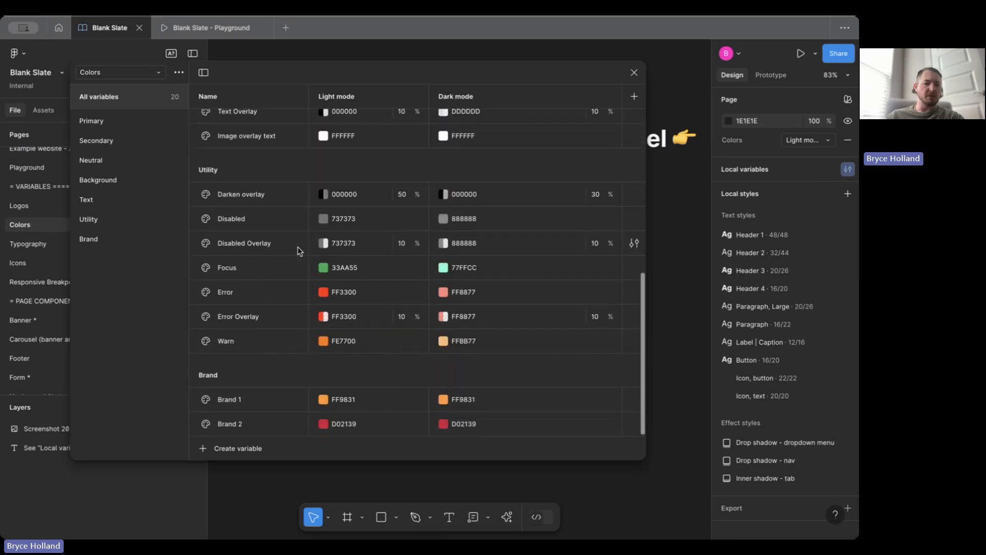
scroll(297, 247, "up", 10)
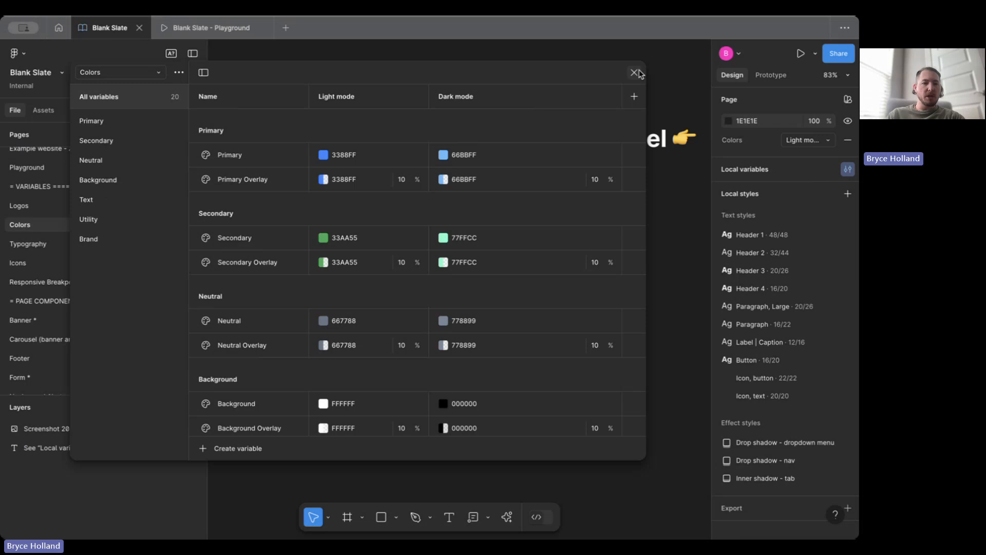
- Show the Measurements variable collection and review its size, spacing, corner radius, breakpoint and minimum area values
left_click(137, 75)
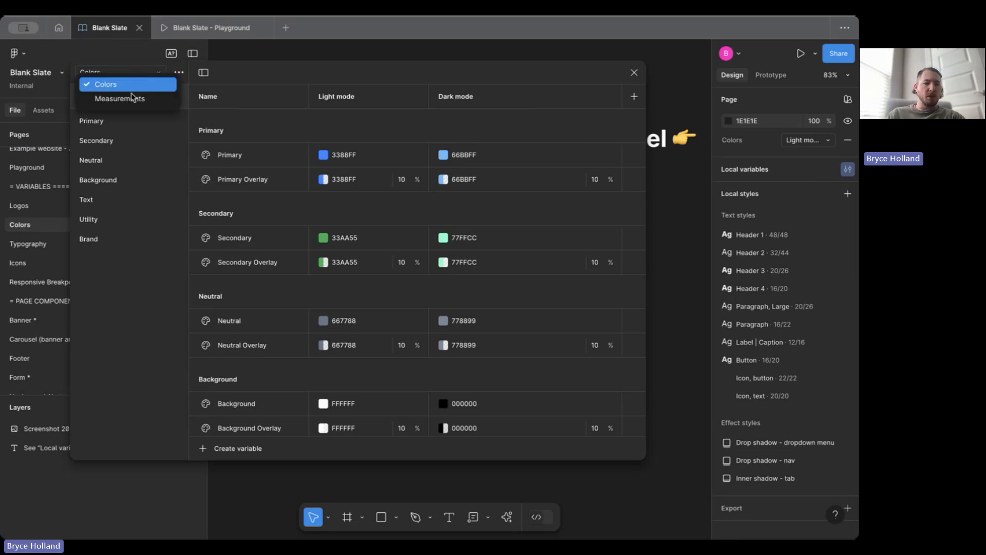
left_click(133, 100)
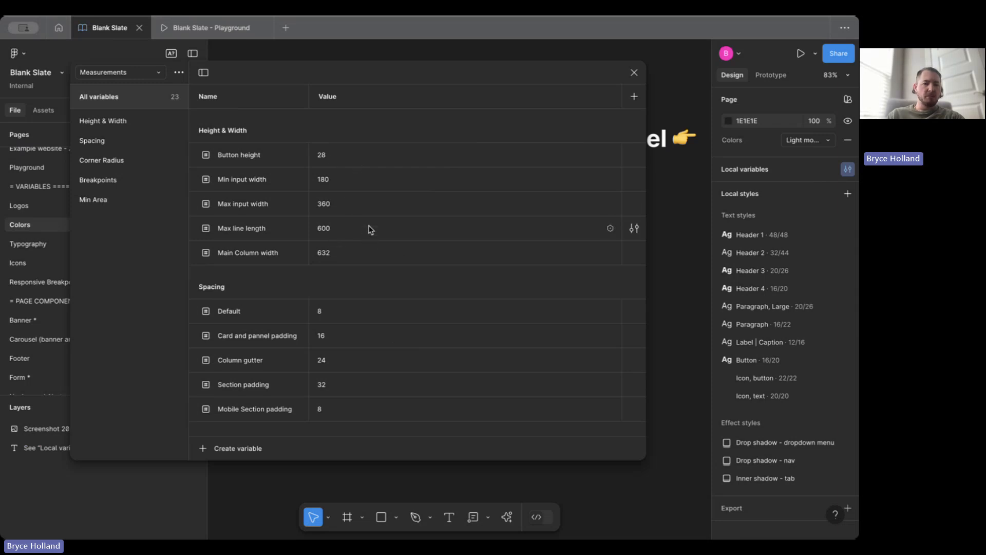
scroll(370, 226, "down", 3)
scroll(372, 237, "down", 3)
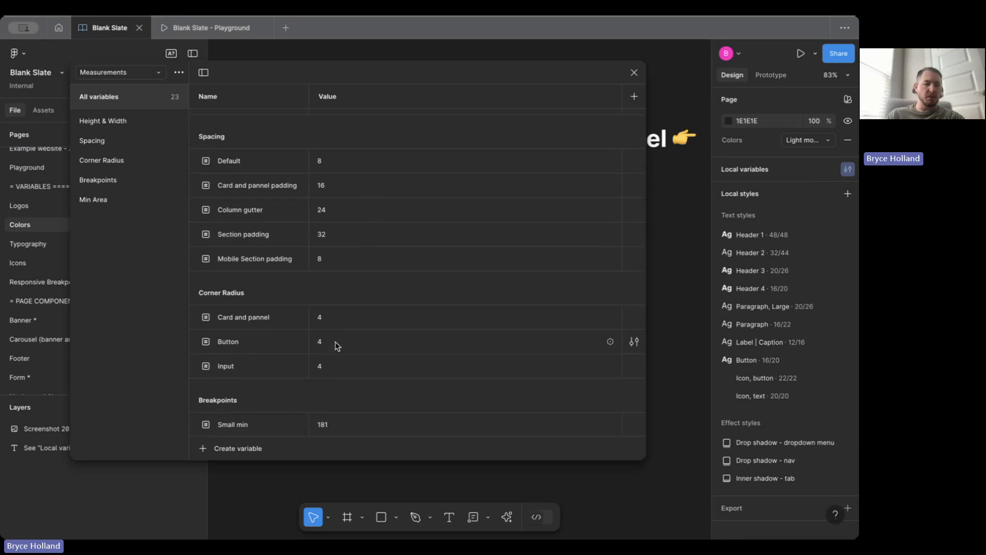
scroll(338, 349, "up", 2)
scroll(341, 365, "up", 1)
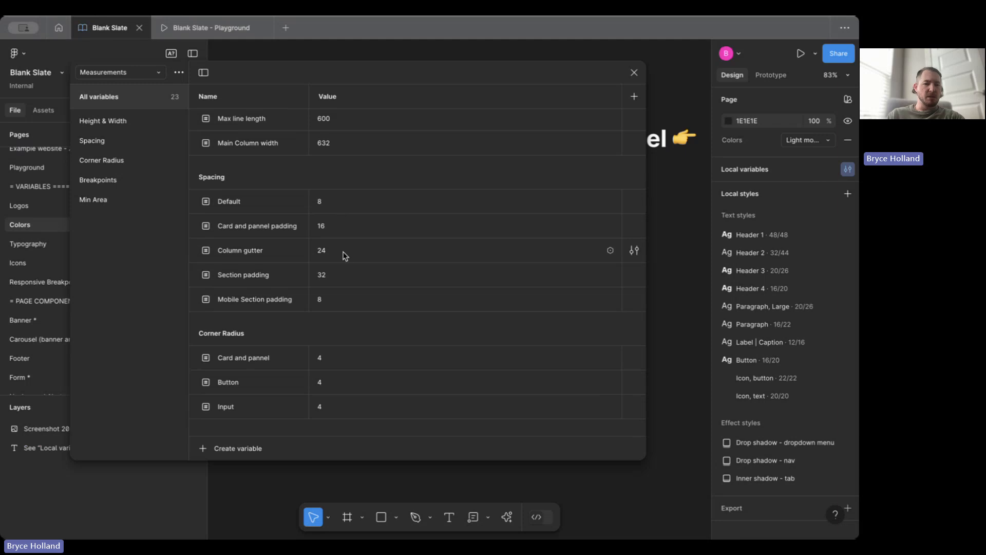
scroll(346, 282, "down", 3)
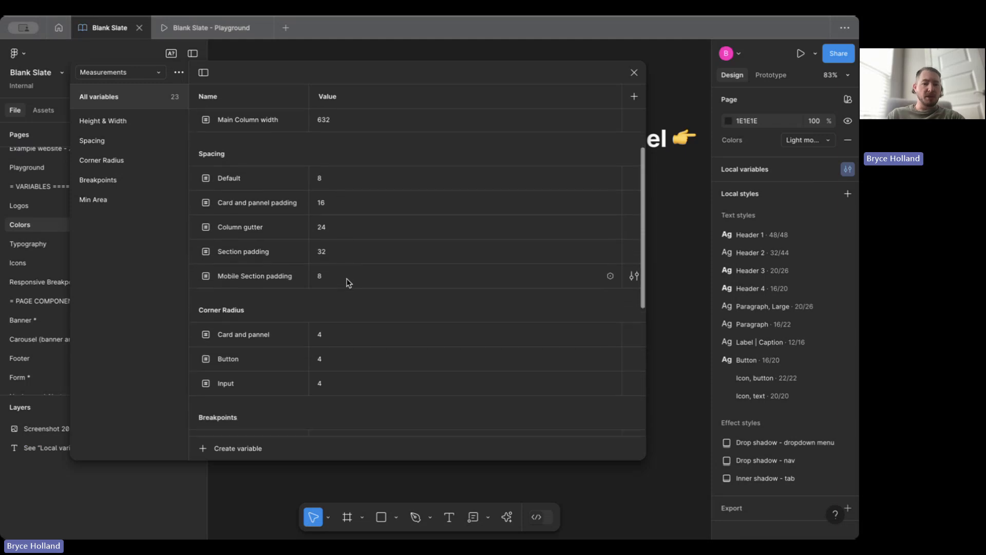
scroll(352, 262, "down", 1)
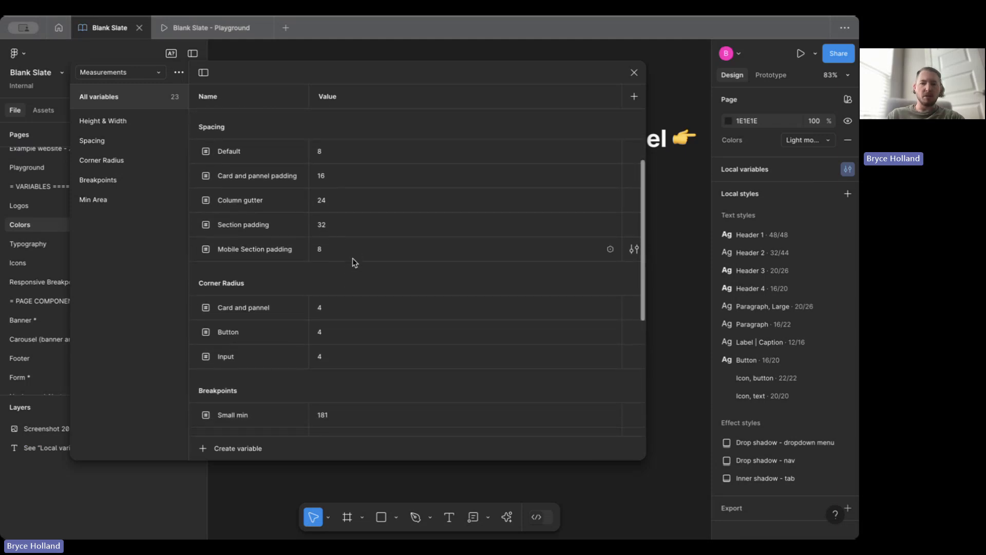
scroll(353, 261, "down", 8)
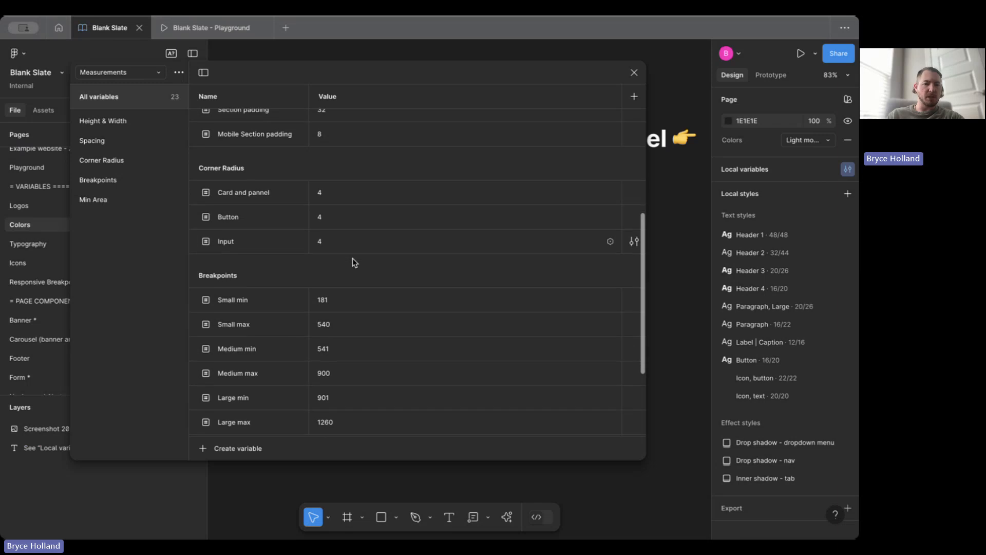
scroll(353, 262, "down", 1)
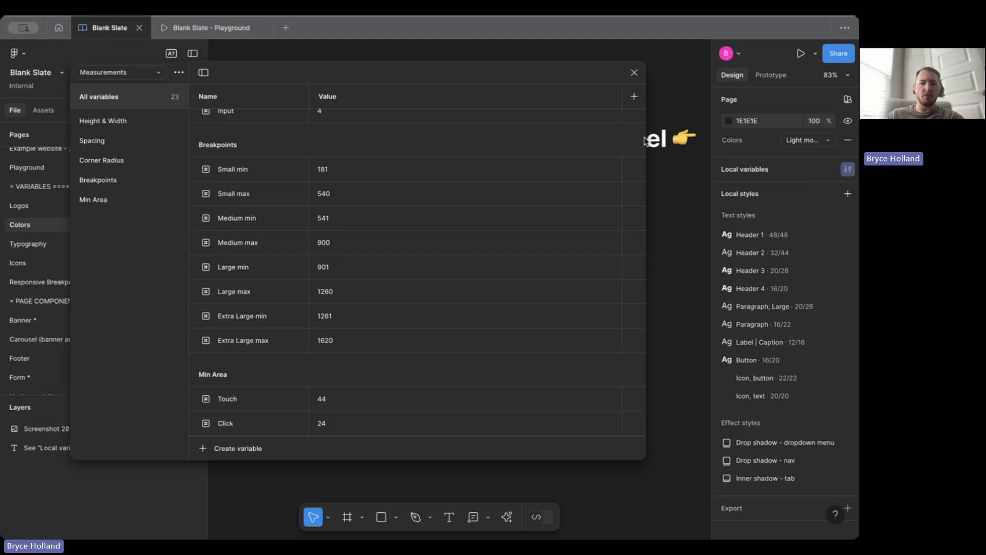
- Close the local variables and view the Typography page, then the icon instructions on the Icons page
left_click(635, 73)
left_click(104, 247)
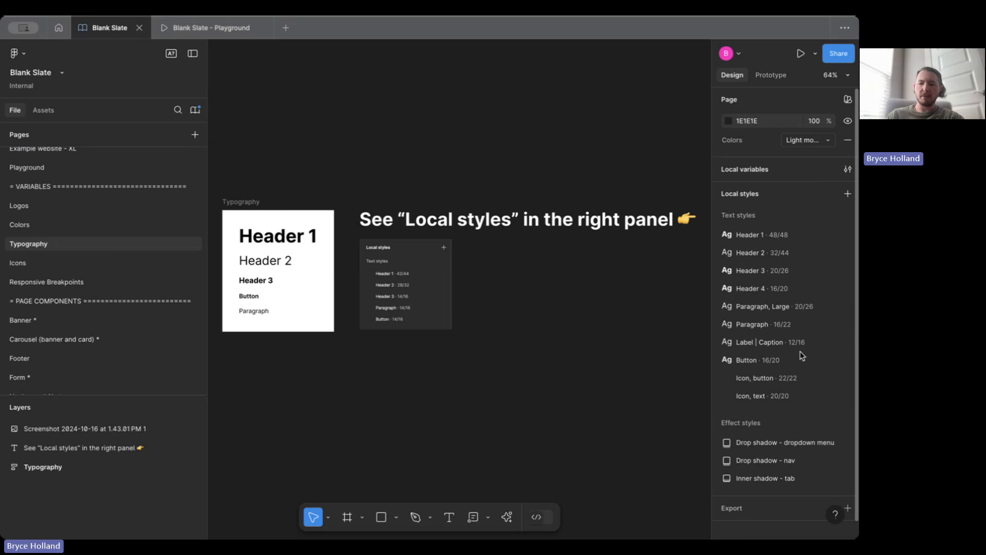
left_click(103, 263)
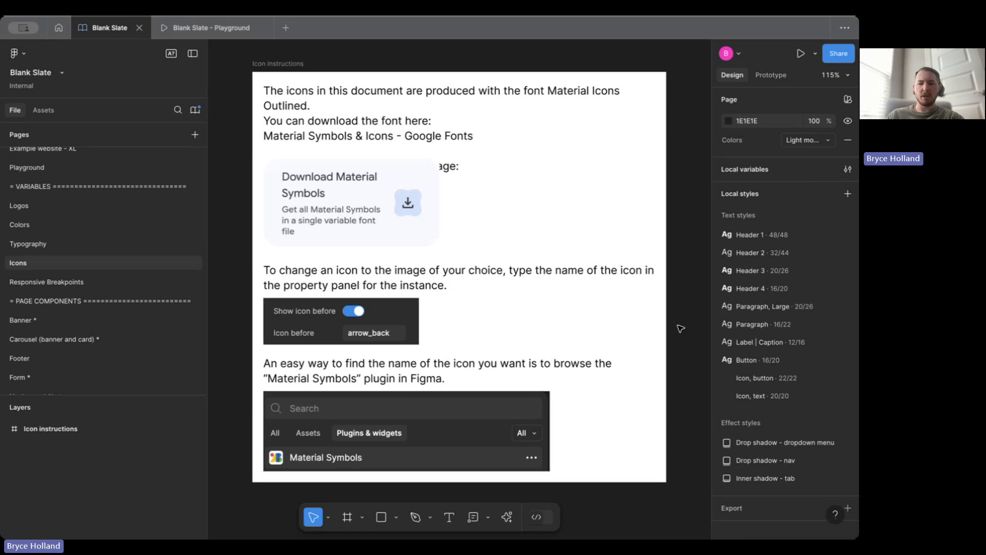
scroll(680, 328, "right", 1)
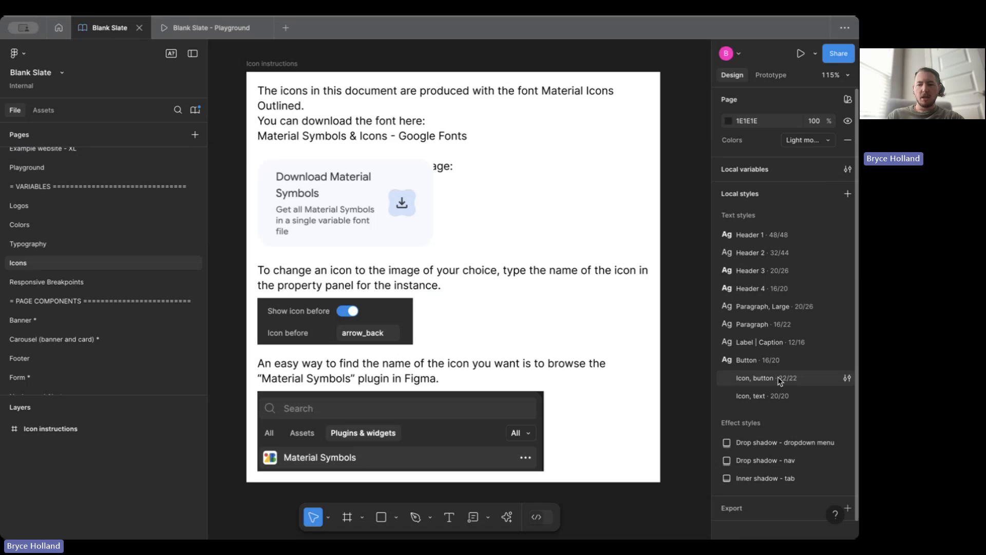
- View the font properties of the "Icon, button" and "Icon, text" text styles, then close the style editor
left_click(847, 379)
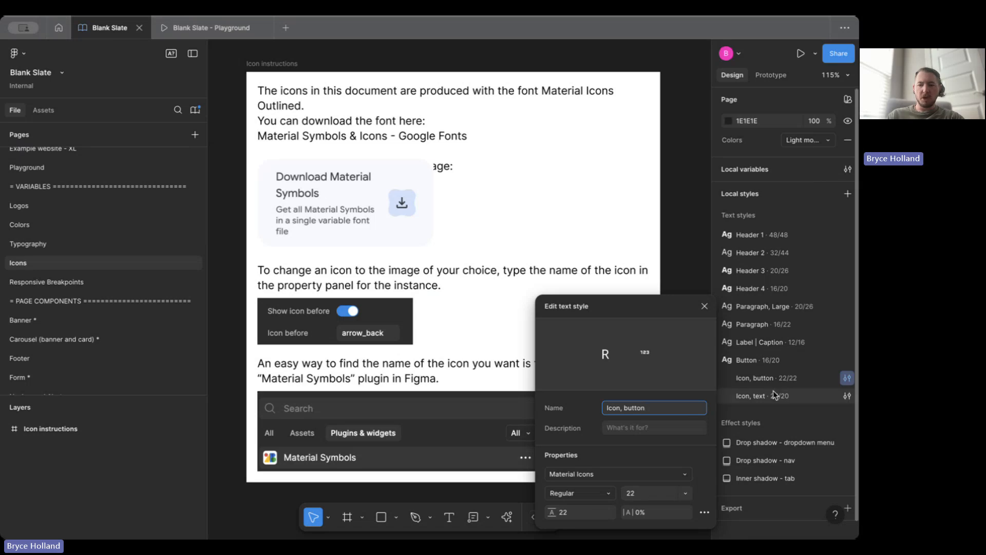
left_click(847, 396)
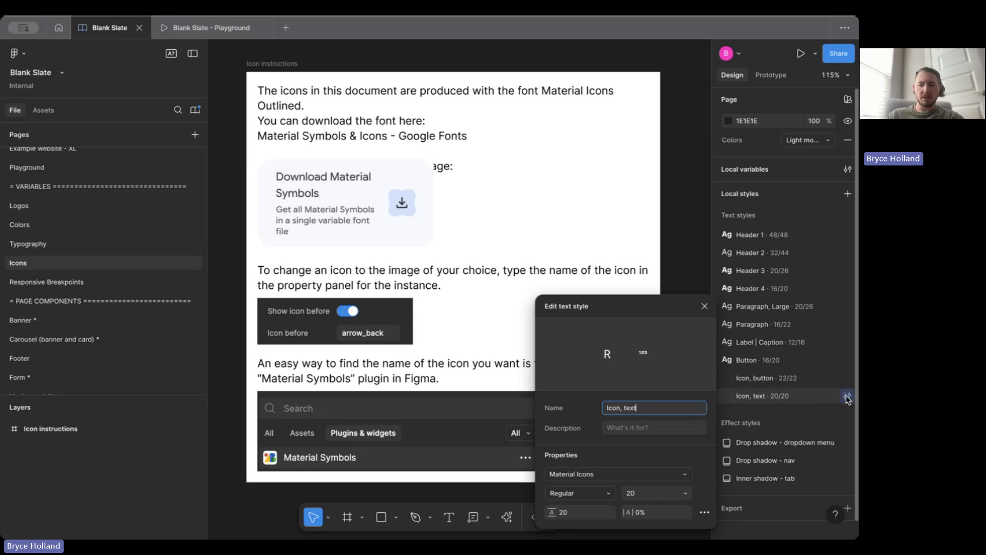
left_click(703, 305)
scroll(701, 297, "up", 1)
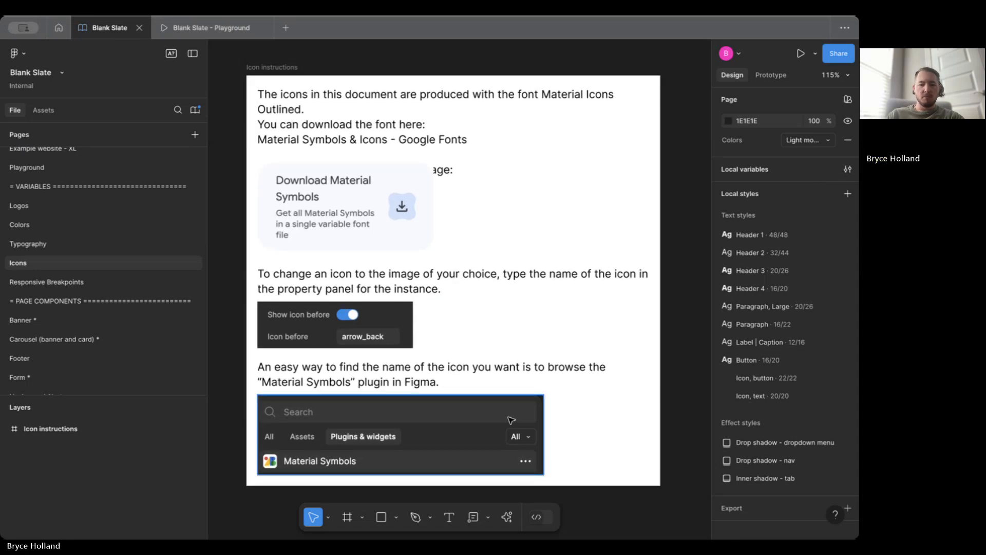
- Run the Material Symbols plugin, search its symbols for "user", and close the plugin
left_click(507, 516)
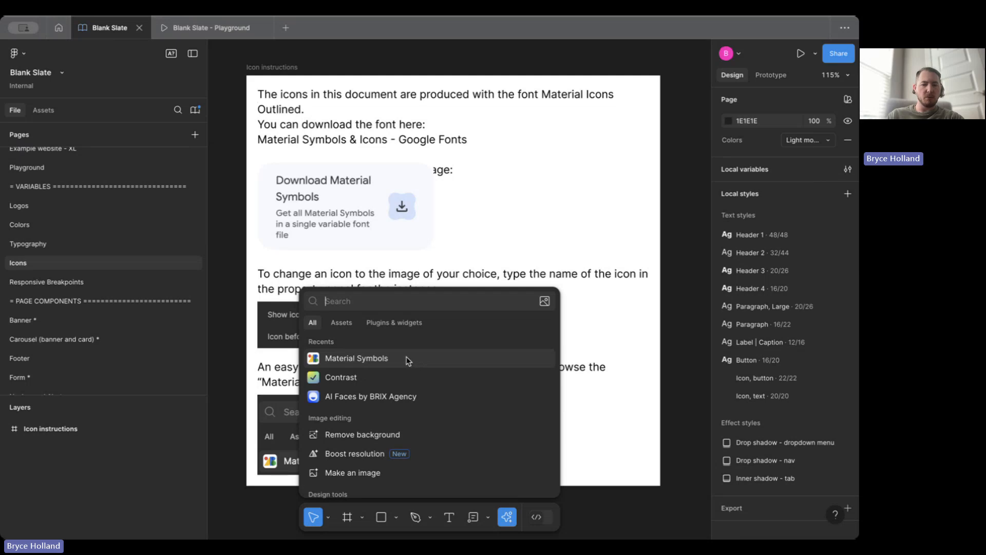
left_click(393, 359)
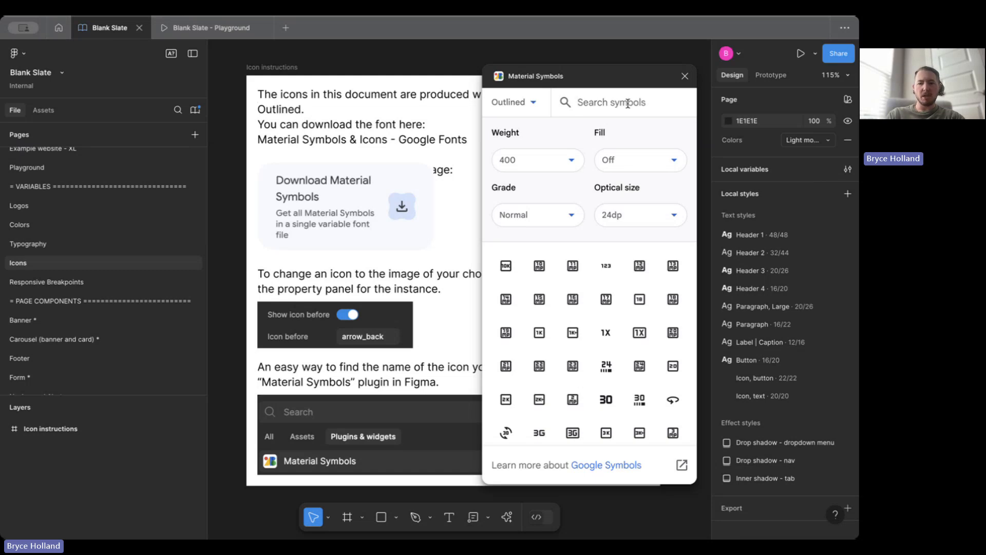
type("user")
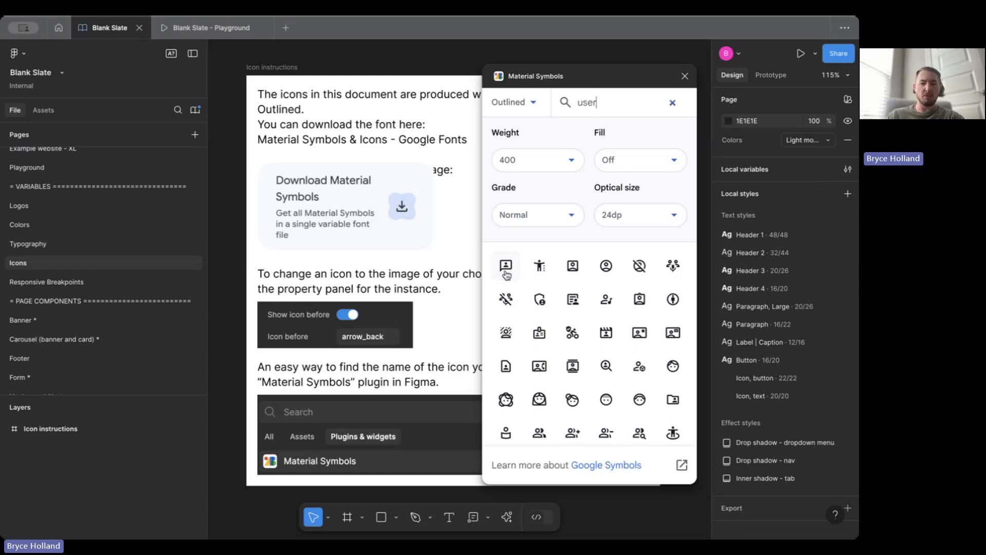
left_click(685, 76)
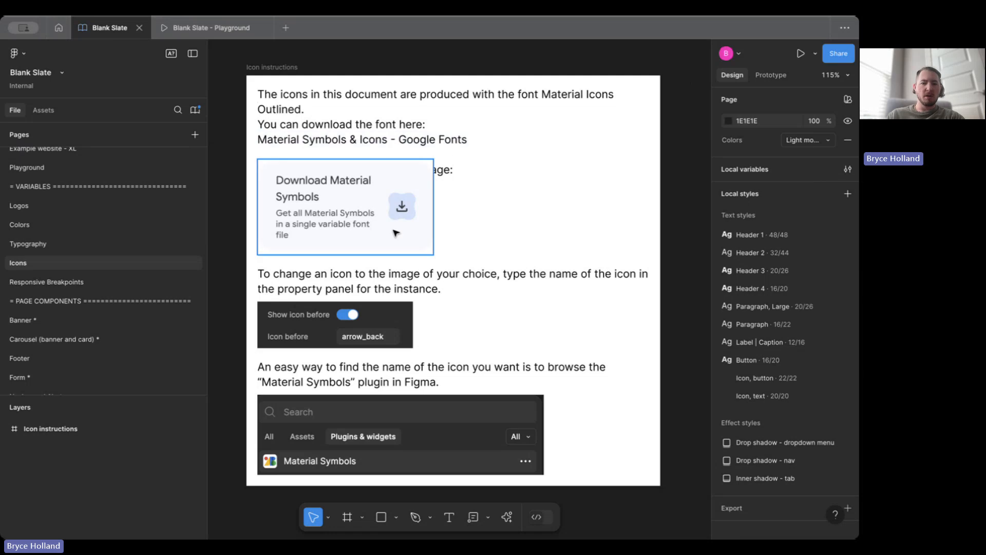
scroll(395, 233, "left", 1)
scroll(396, 233, "right", 1)
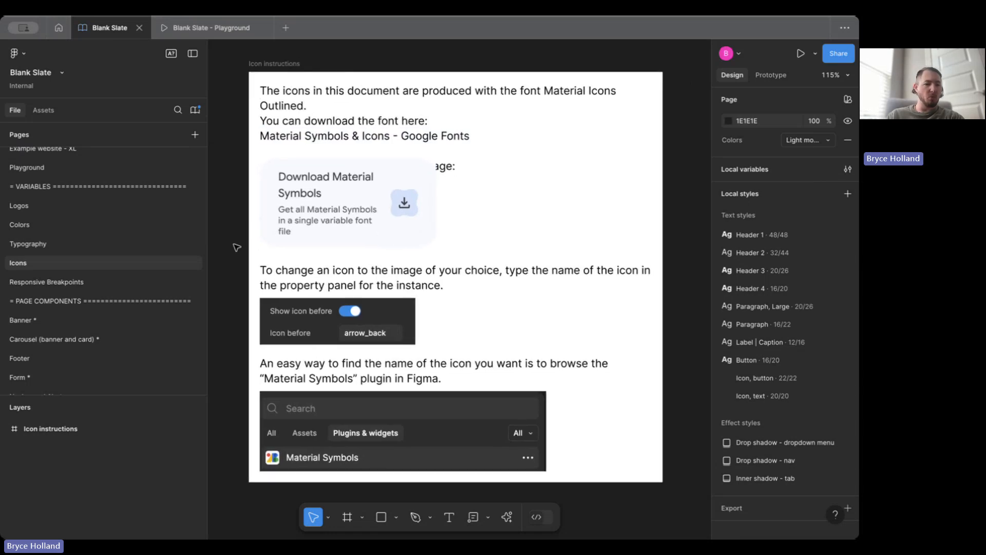
- Open the Responsive Breakpoints page and examine the Small, Medium, Large and Extra Large ranges with their pixel boundaries
left_click(97, 282)
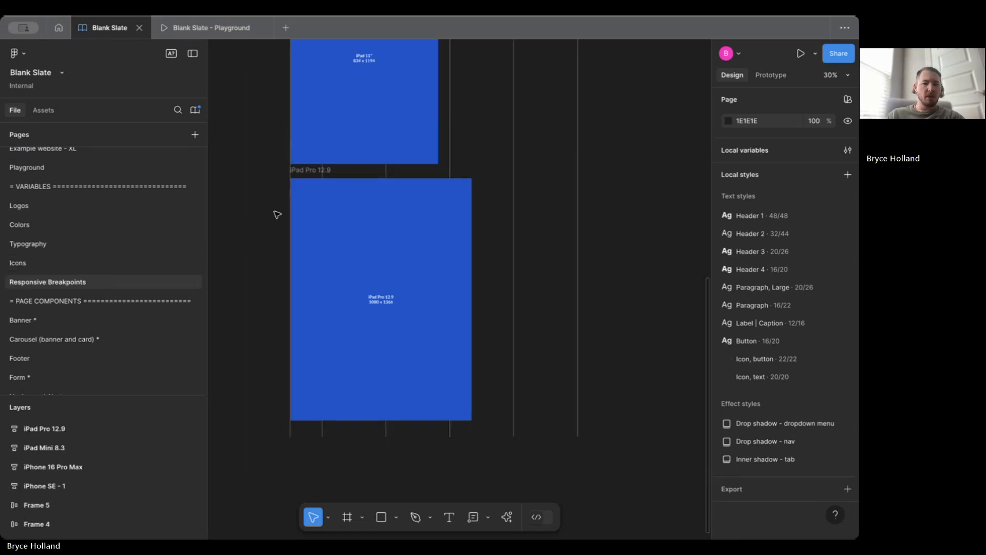
scroll(272, 206, "down", 3)
scroll(272, 206, "up", 7)
scroll(296, 143, "up", 5)
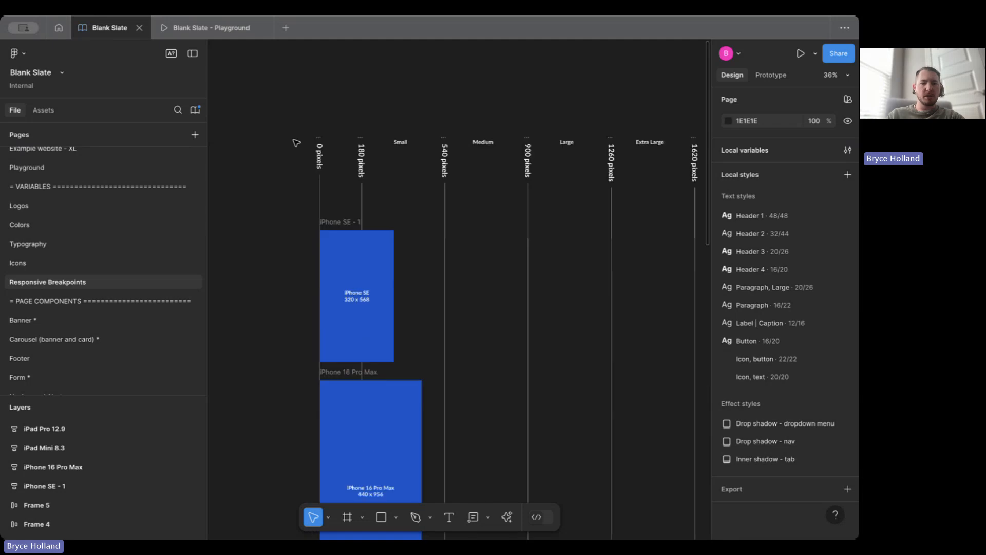
scroll(375, 77, "right", 1)
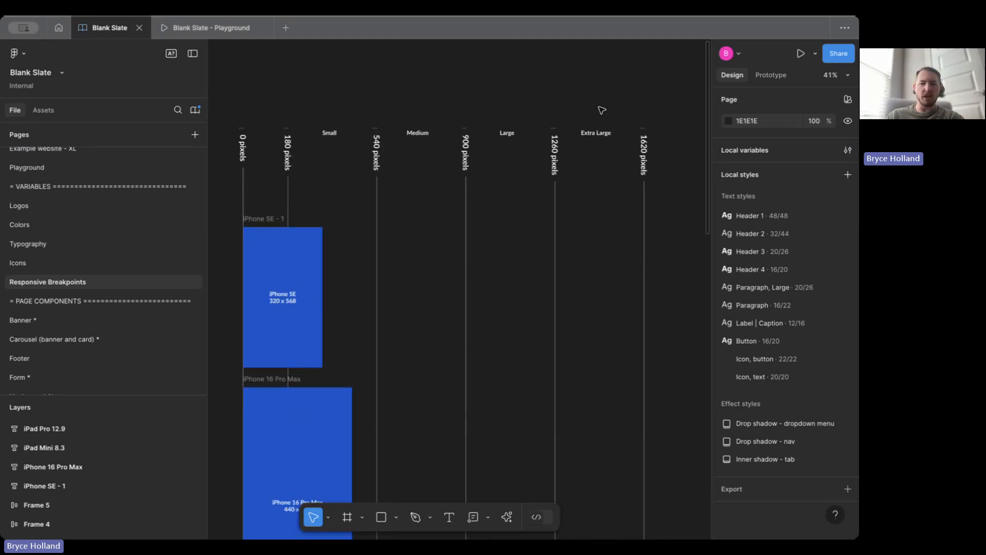
scroll(602, 110, "left", 1)
scroll(602, 111, "down", 1)
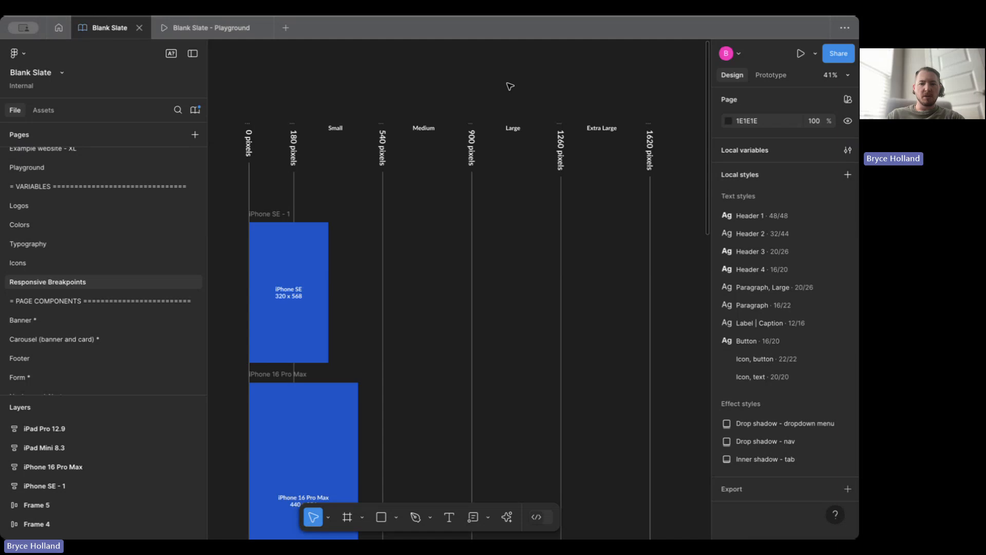
scroll(507, 86, "down", 2)
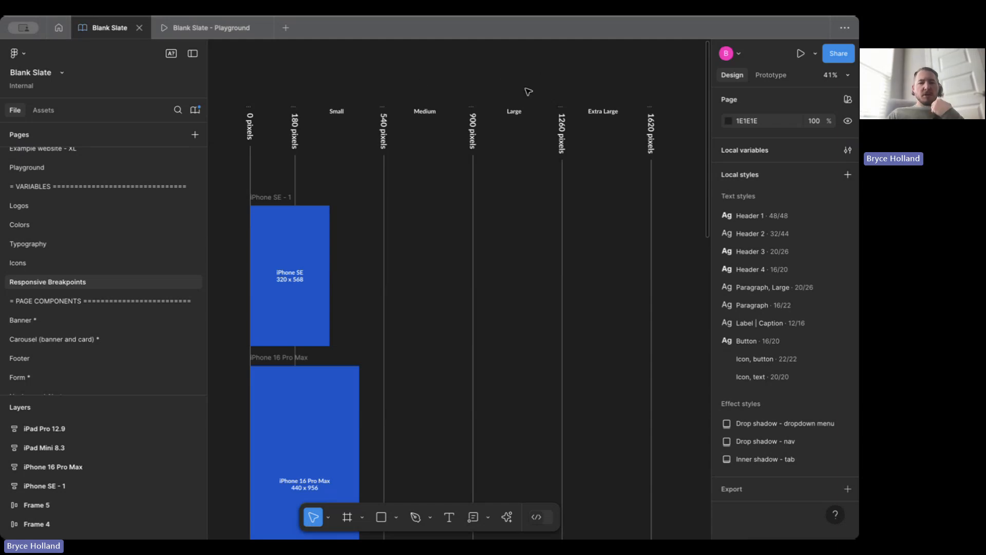
scroll(395, 86, "down", 2)
scroll(396, 85, "left", 2)
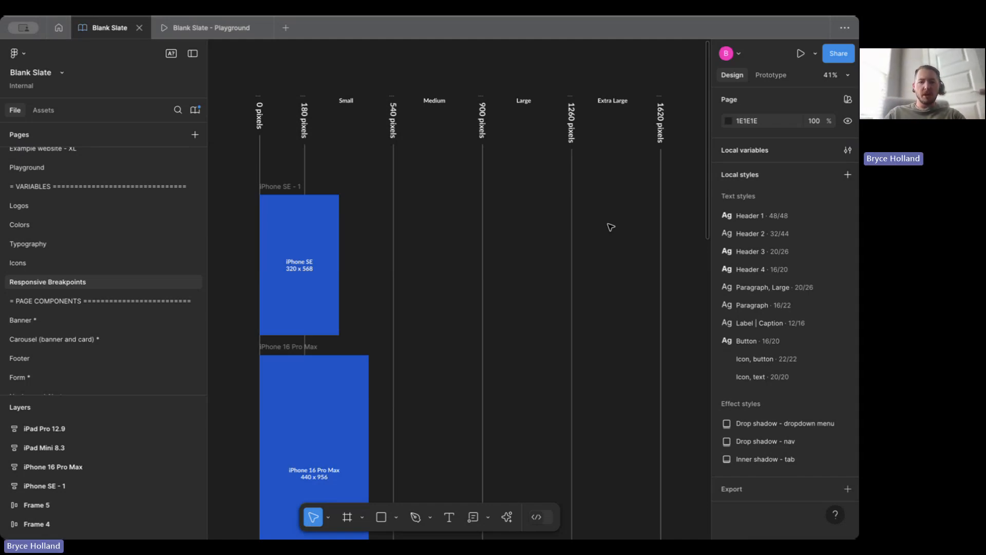
scroll(611, 227, "down", 2)
scroll(611, 227, "down", 1)
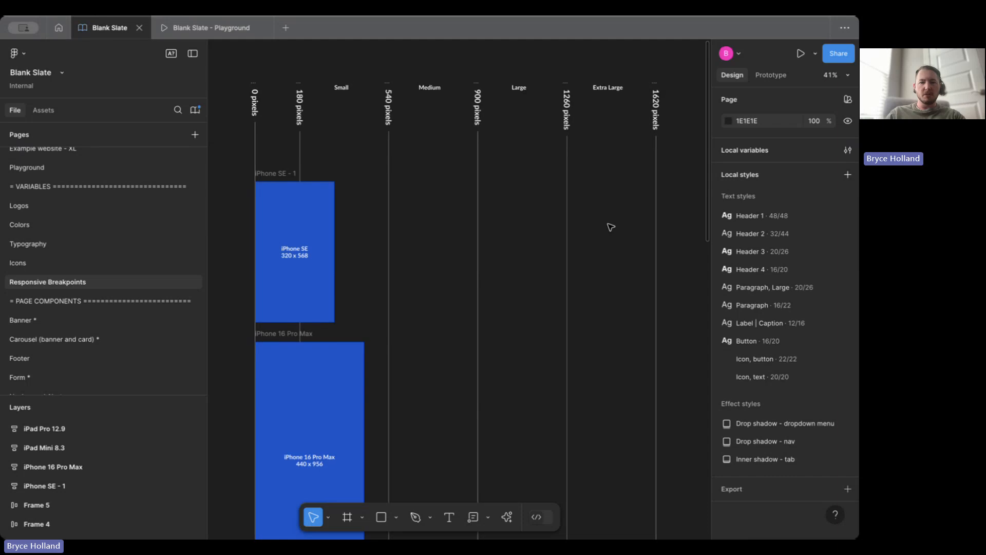
- Compare the iPhone and iPad reference frames with the breakpoint lines down the Responsive Breakpoints page
scroll(610, 227, "down", 3)
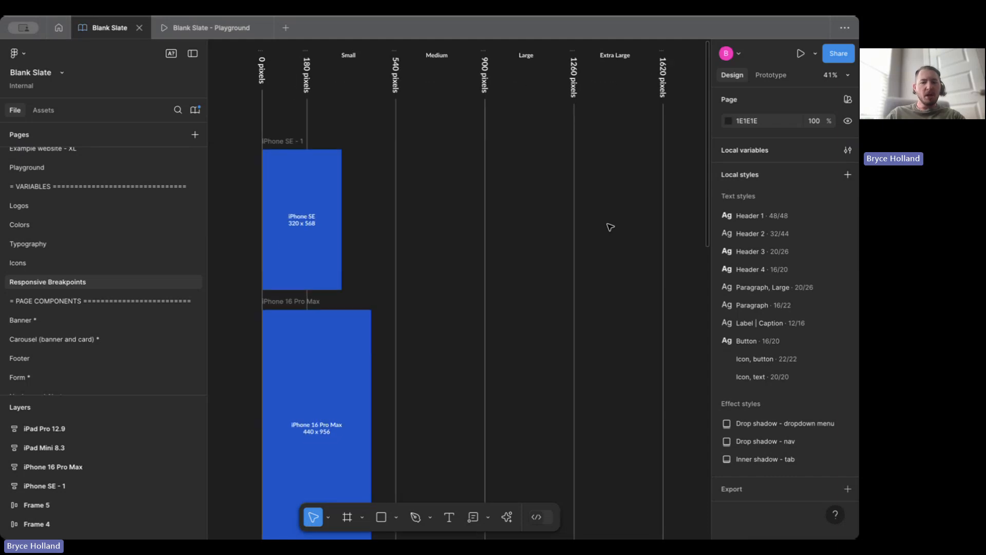
scroll(510, 292, "down", 3)
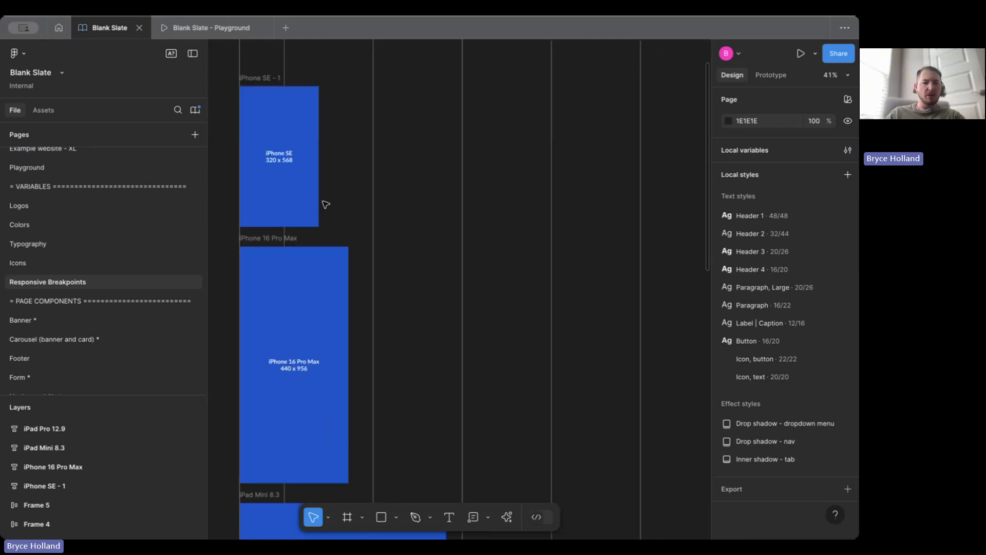
scroll(326, 204, "down", 3)
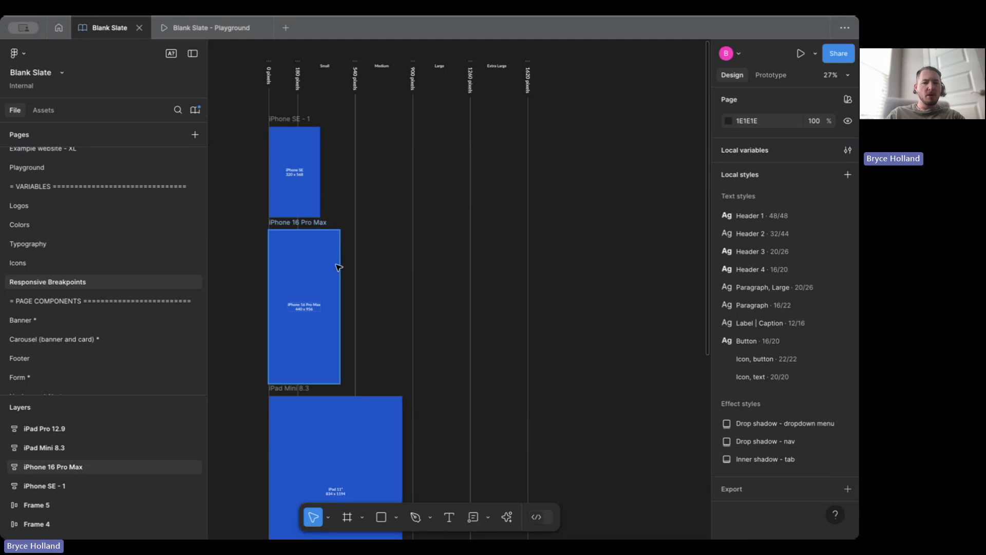
scroll(390, 309, "down", 5)
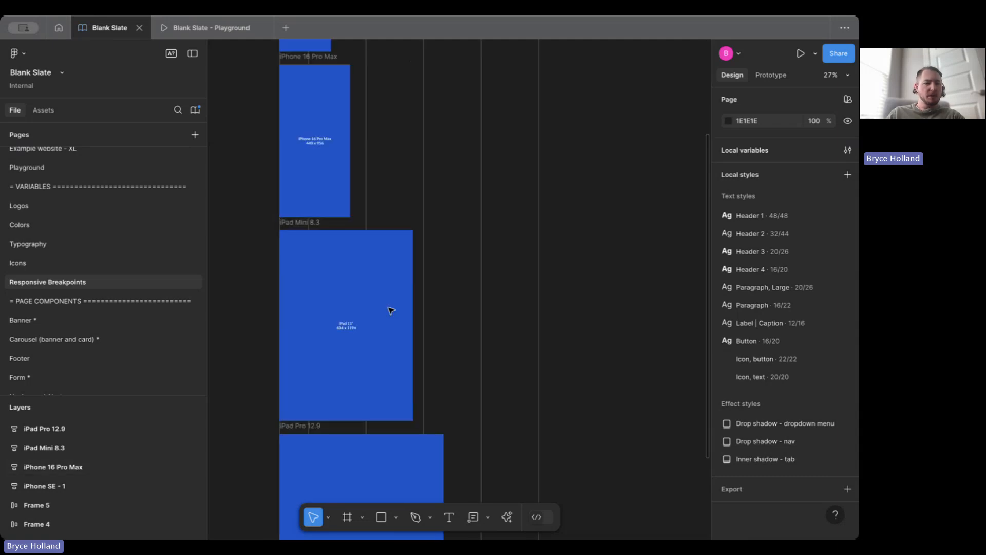
- Open the Banner page among the page components and inspect the banner component's S and M-XL variants
scroll(131, 276, "down", 2)
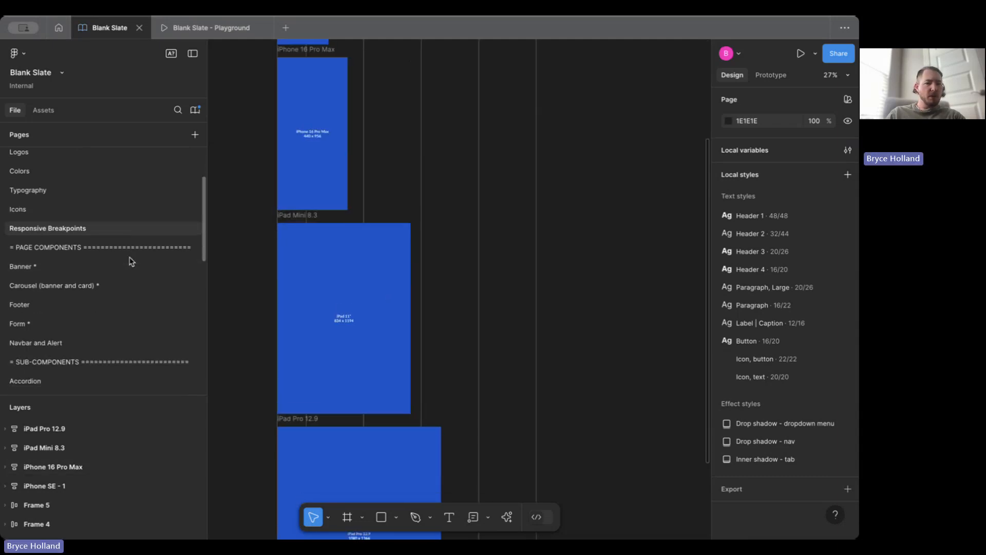
scroll(129, 261, "down", 3)
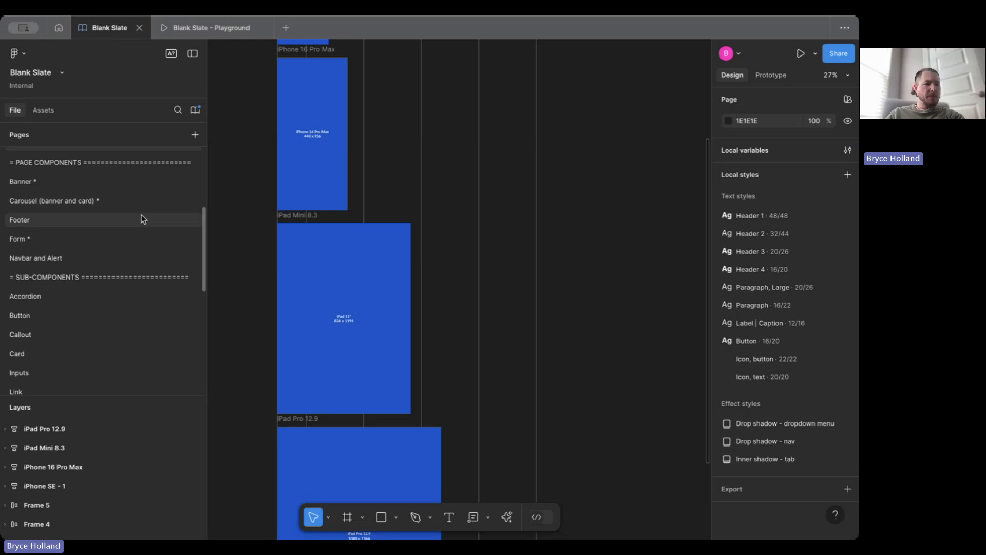
left_click(142, 201)
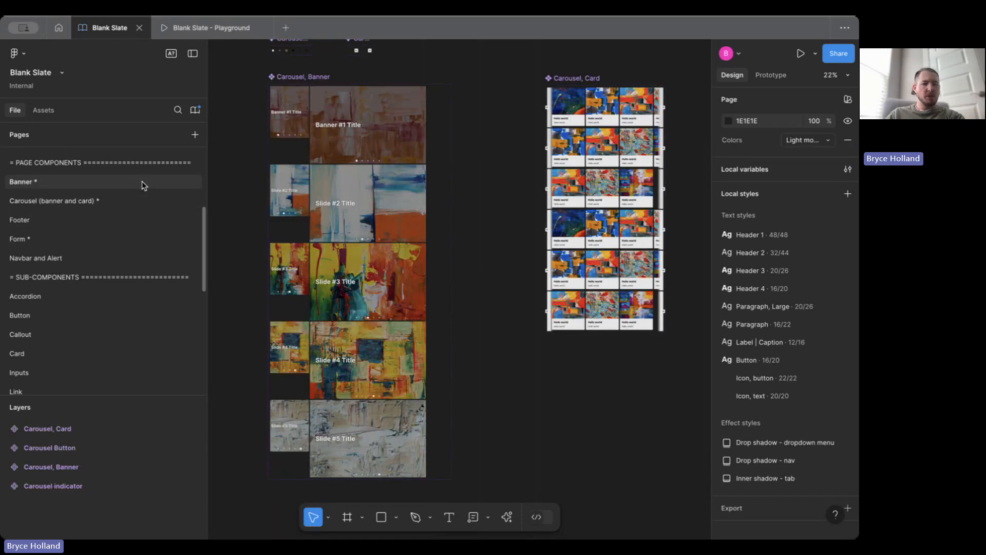
left_click(143, 182)
left_click(450, 310)
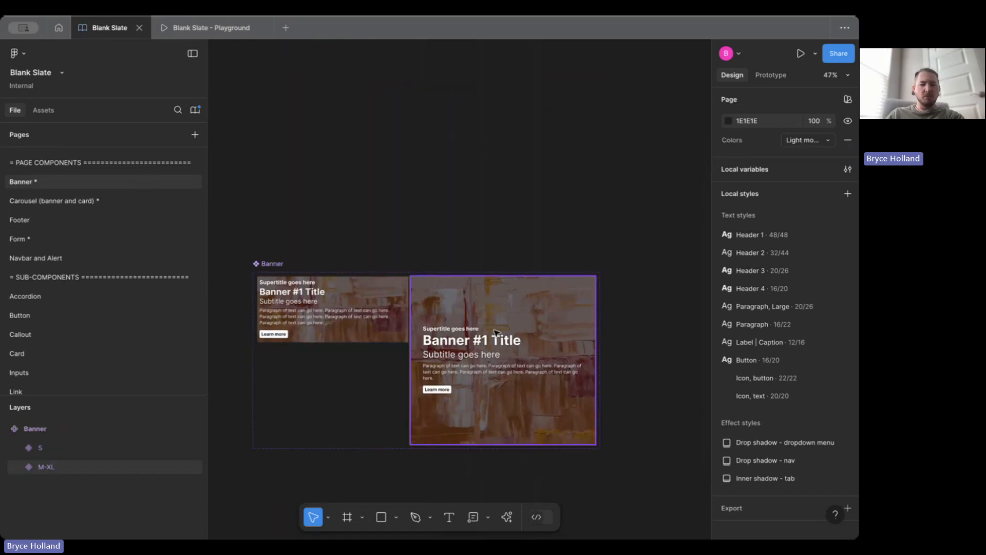
scroll(476, 299, "down", 1)
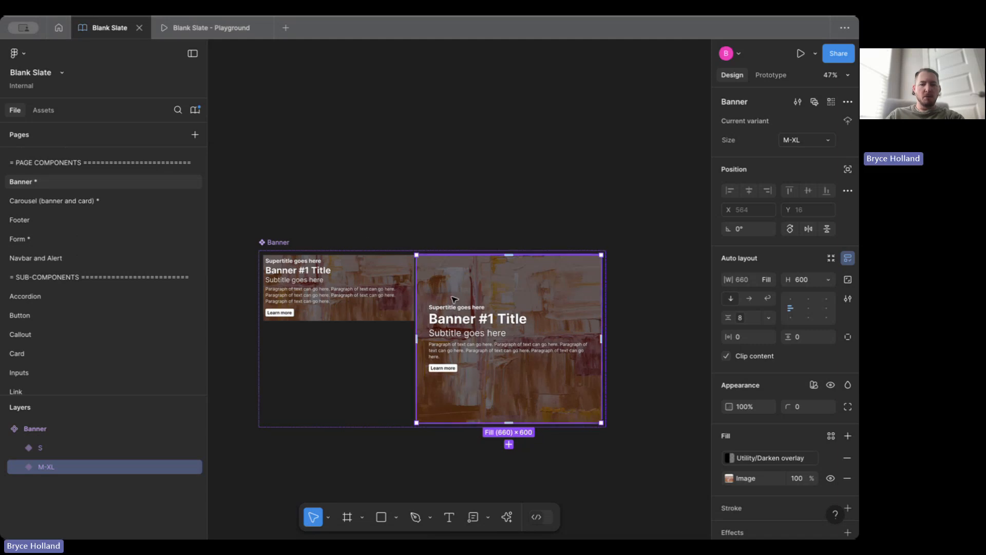
left_click(395, 298)
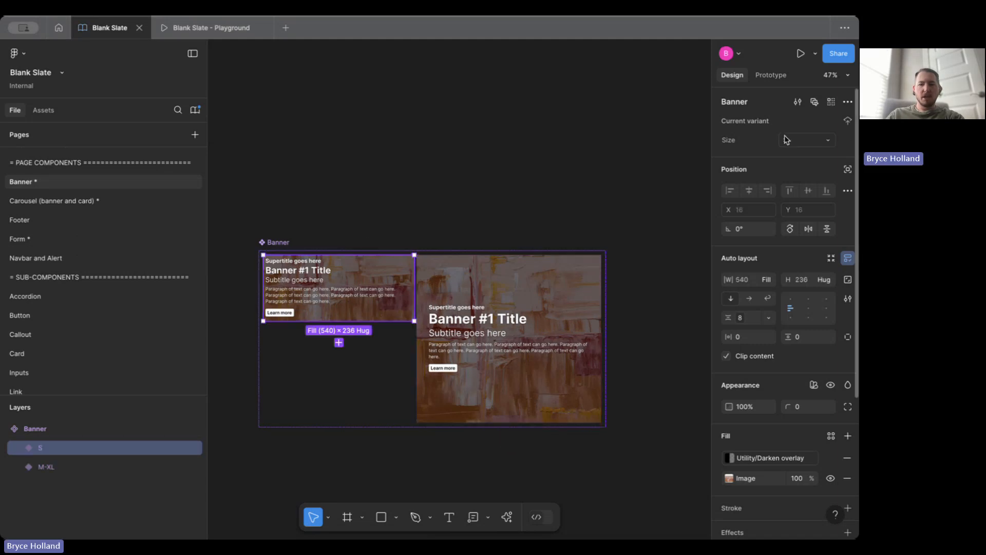
left_click(562, 287)
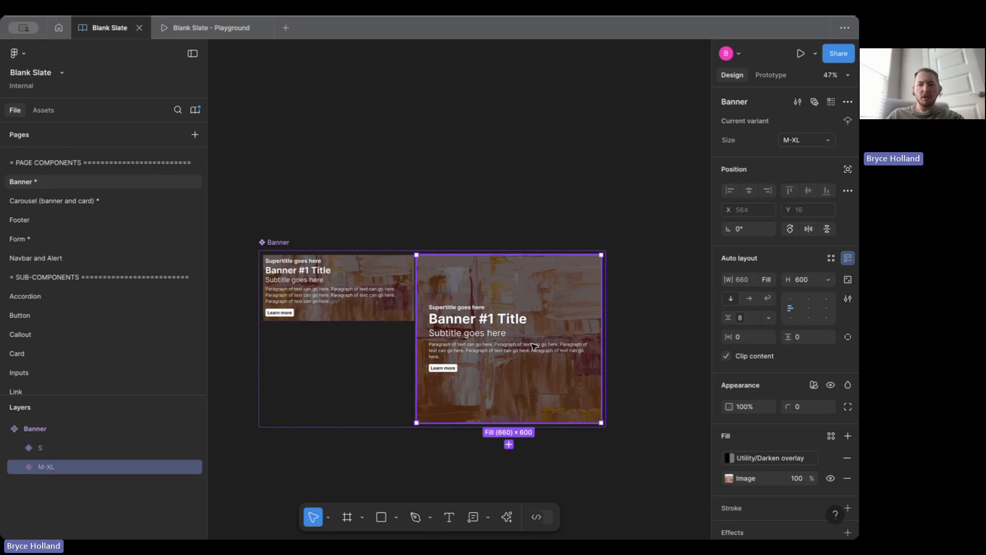
scroll(628, 204, "right", 1)
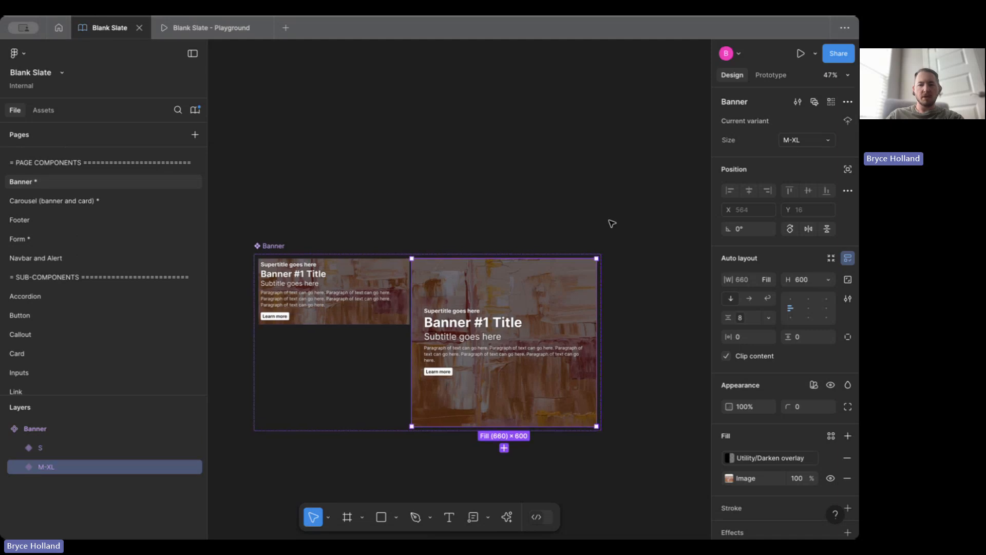
- Place an instance of the M-XL banner above the component set and hide its supertitle and subtitle
left_click_drag(552, 326, 551, 110)
scroll(551, 110, "up", 2)
scroll(551, 111, "down", 1)
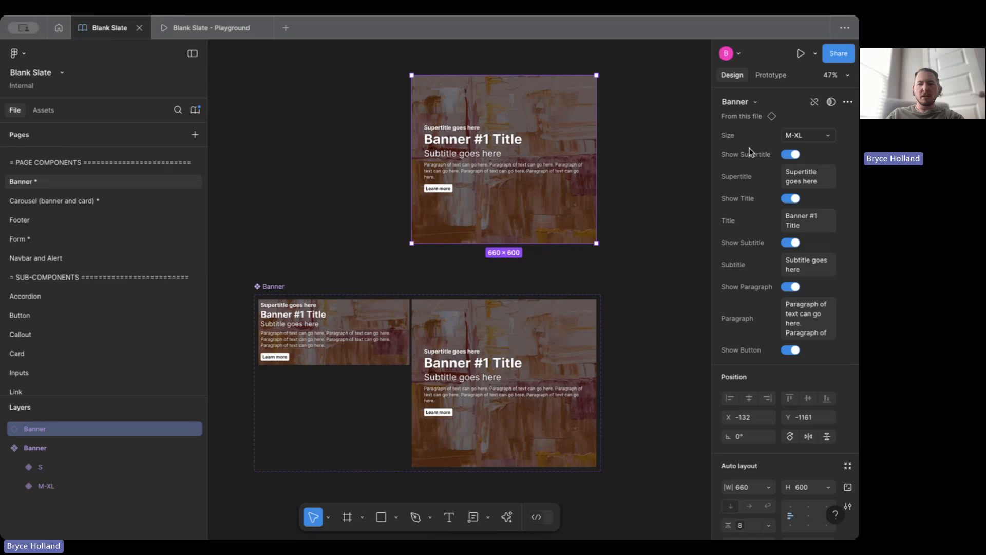
left_click(789, 155)
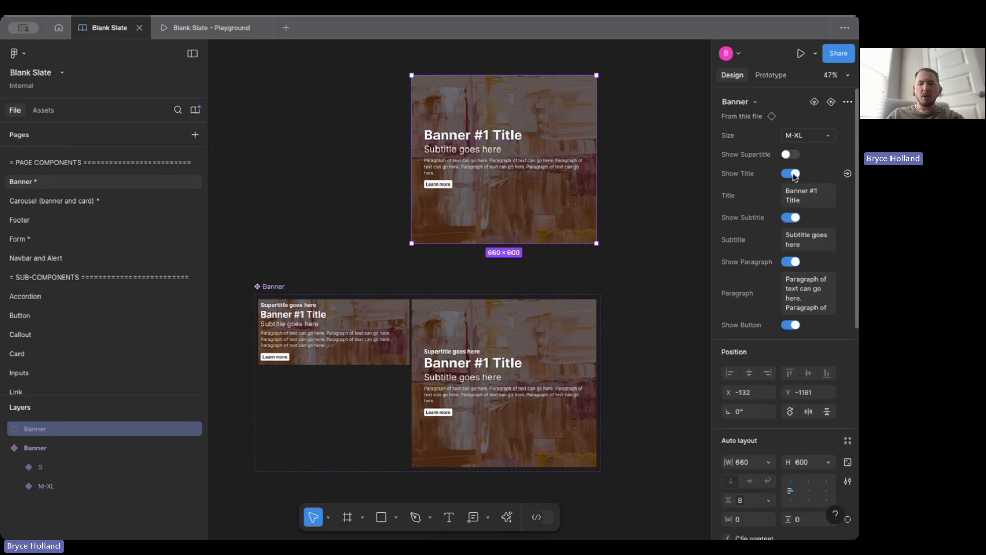
left_click(791, 219)
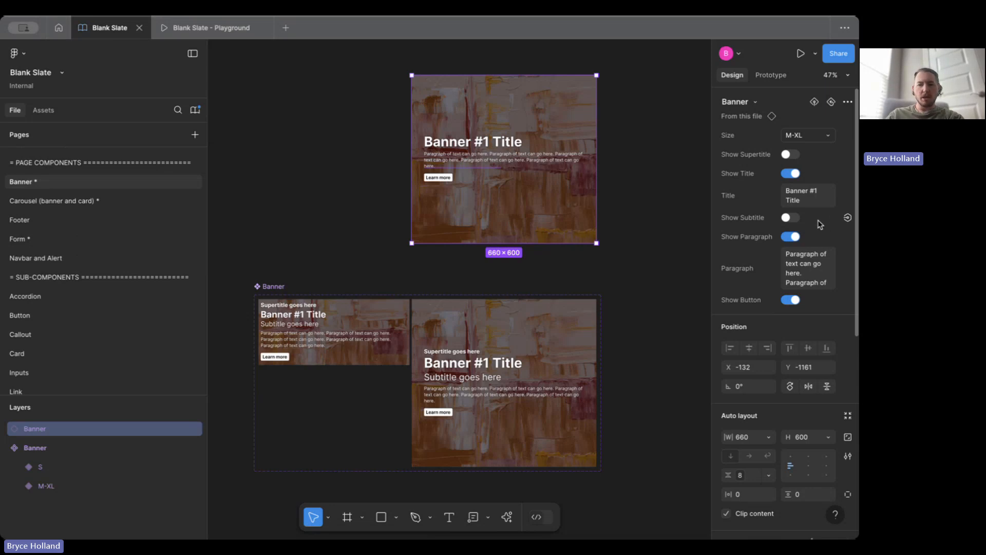
- Switch the banner instance's size to S to preview the small variant, then set it back to M-XL
left_click(807, 136)
left_click(796, 117)
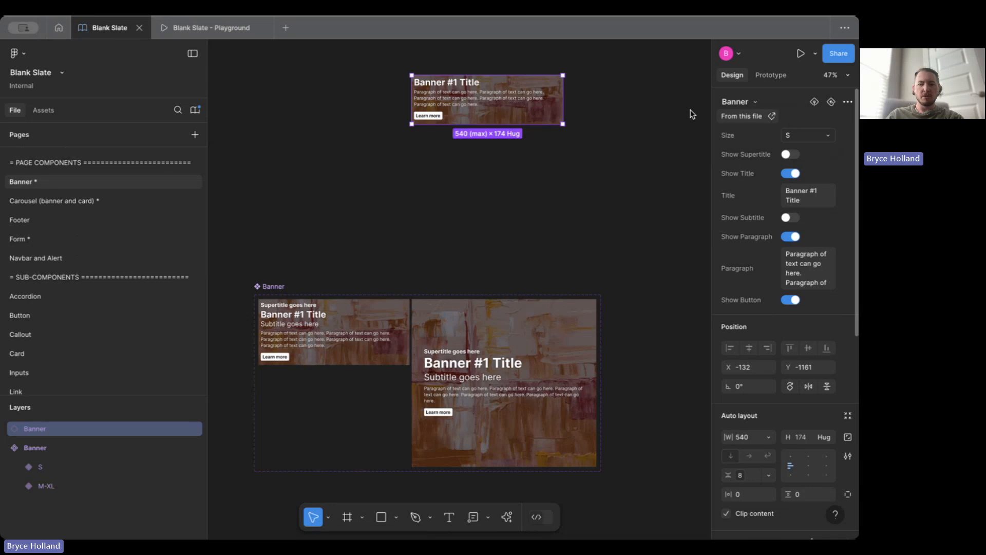
left_click(799, 138)
left_click(799, 149)
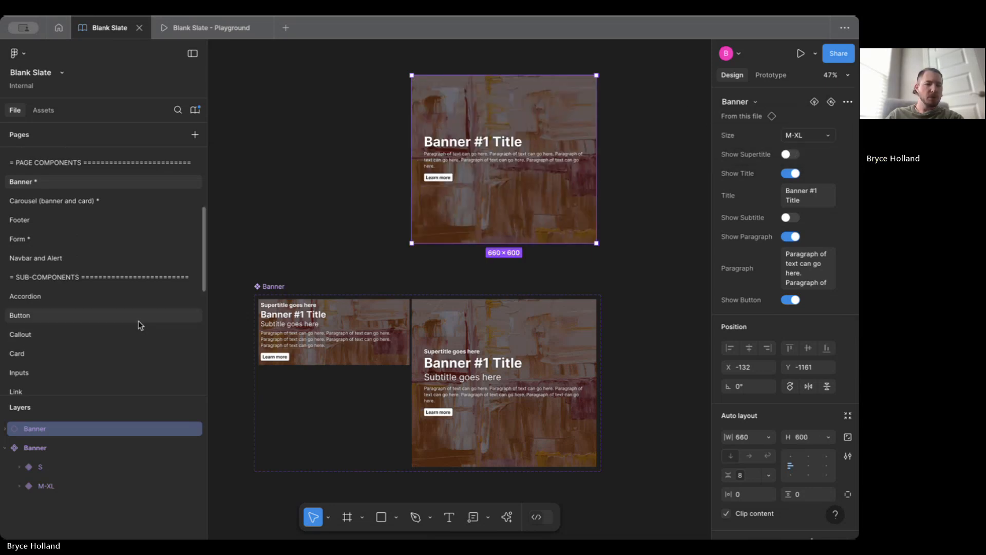
- Delete the banner instance above the component set and open the Button page among the sub-components
key("Delete")
scroll(109, 305, "down", 1)
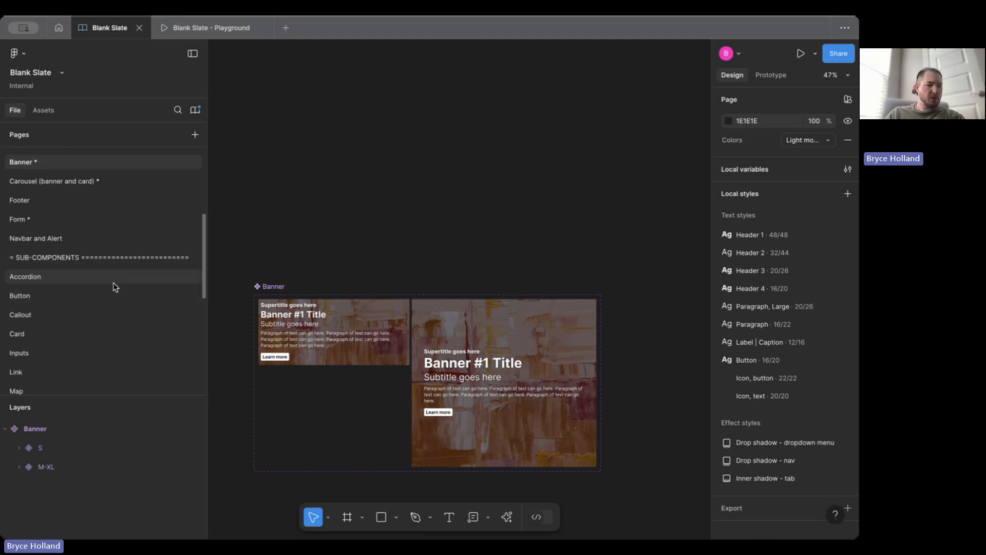
left_click(113, 301)
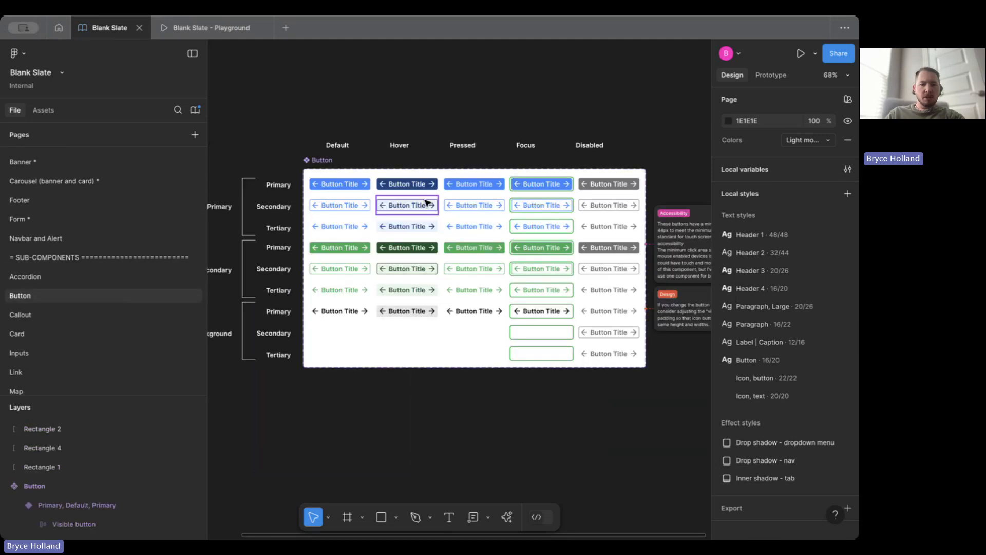
- Look over the Button component set's grid of types, colors and interaction states
scroll(450, 112, "down", 1)
scroll(450, 112, "down", 3, "ctrl")
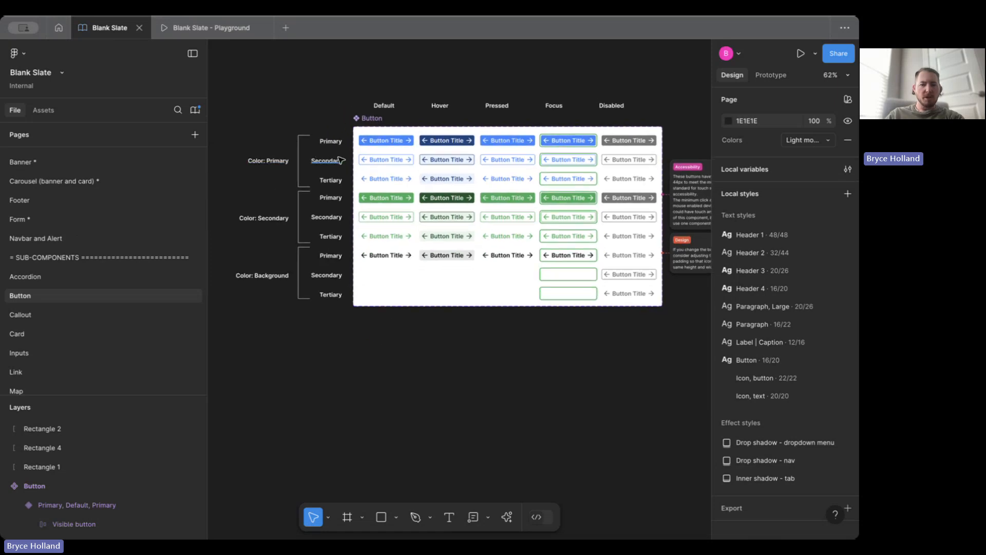
scroll(339, 179, "right", 2)
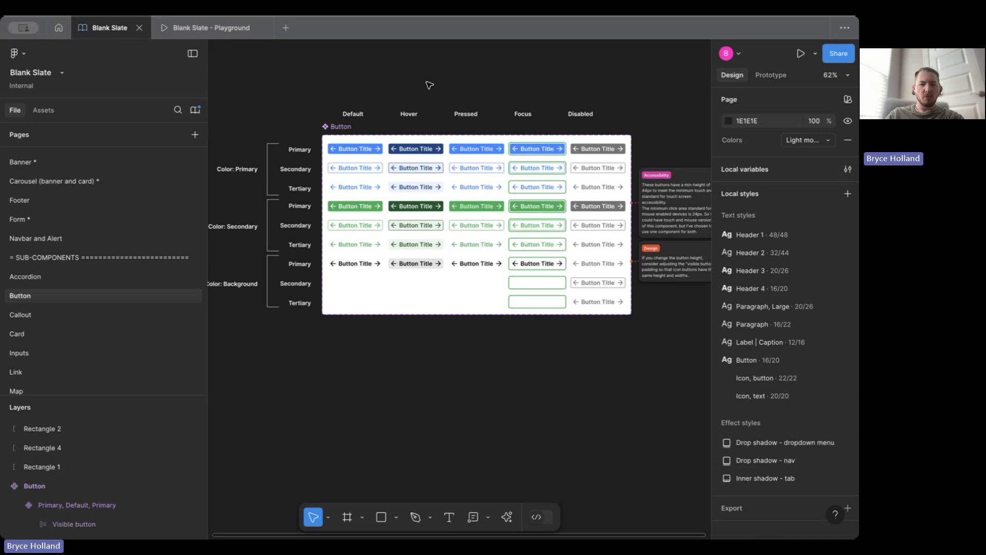
scroll(429, 85, "up", 3)
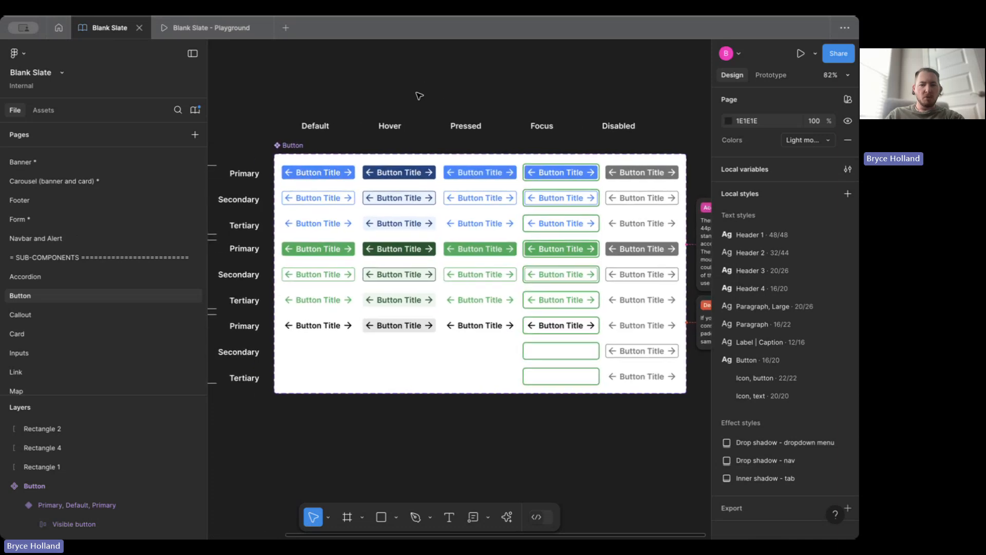
scroll(419, 95, "right", 1)
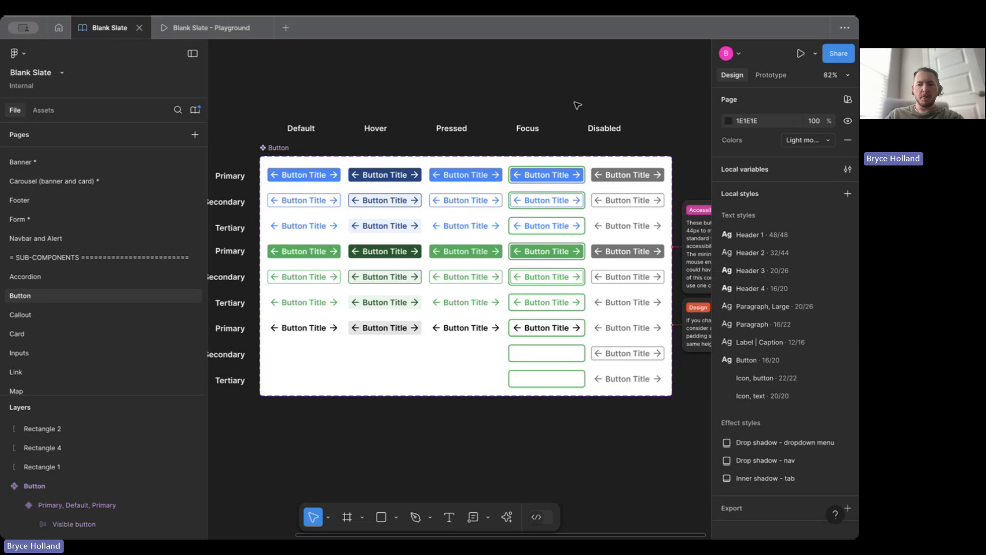
- Review the Accessibility and Design notes beside the Button component set against the button variants
scroll(577, 105, "right", 4)
scroll(577, 106, "down", 1)
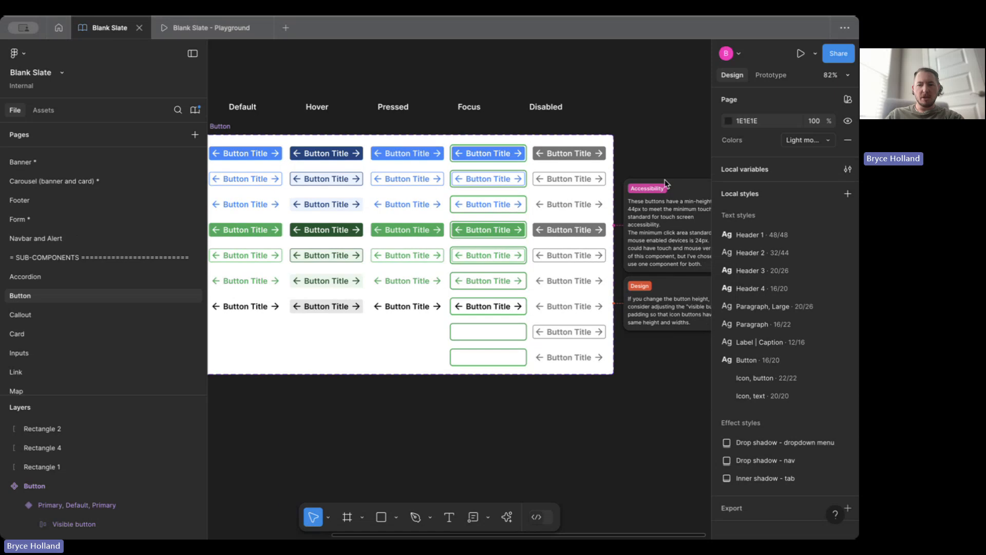
scroll(661, 124, "down", 4, "ctrl")
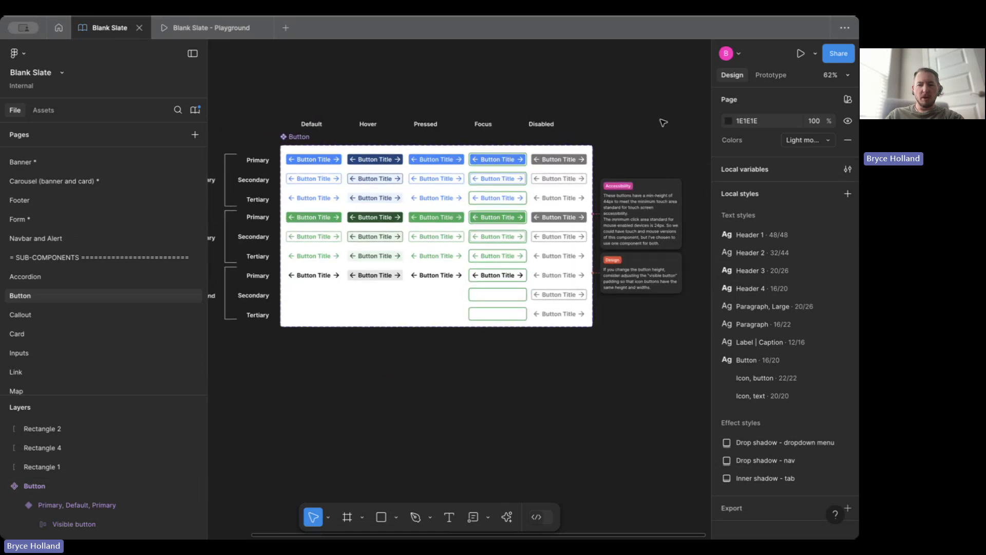
scroll(629, 153, "up", 2, "ctrl")
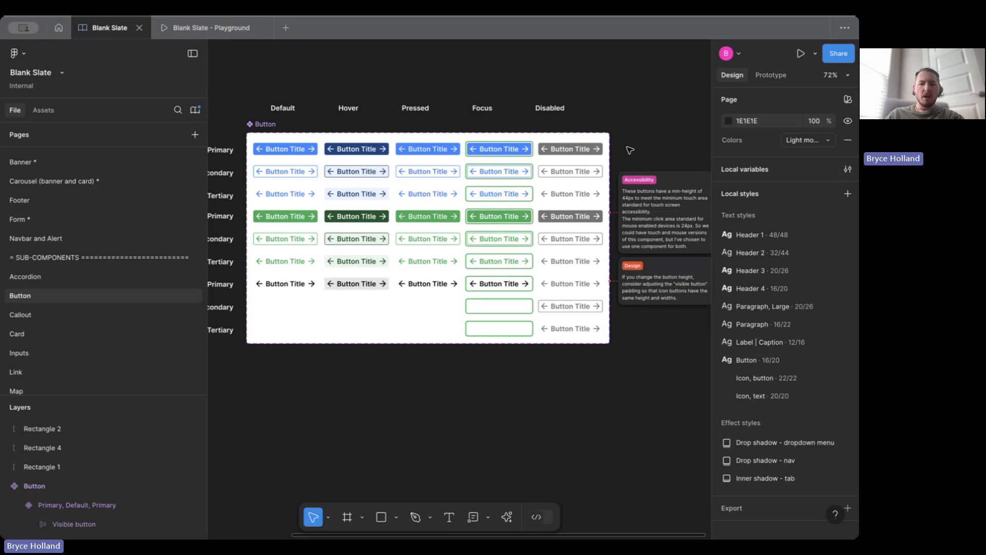
scroll(637, 131, "left", 1)
scroll(636, 131, "up", 1)
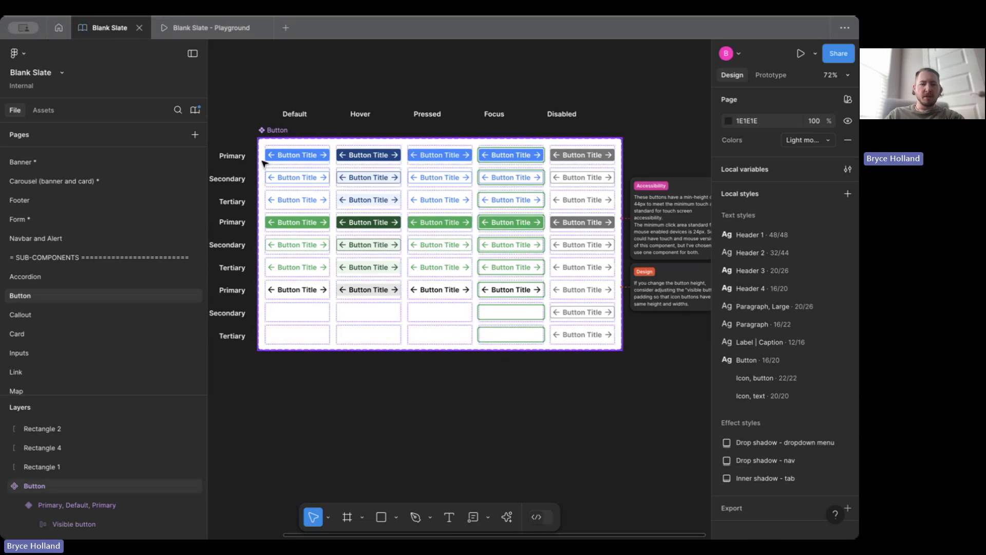
scroll(288, 162, "left", 1)
scroll(288, 162, "up", 1)
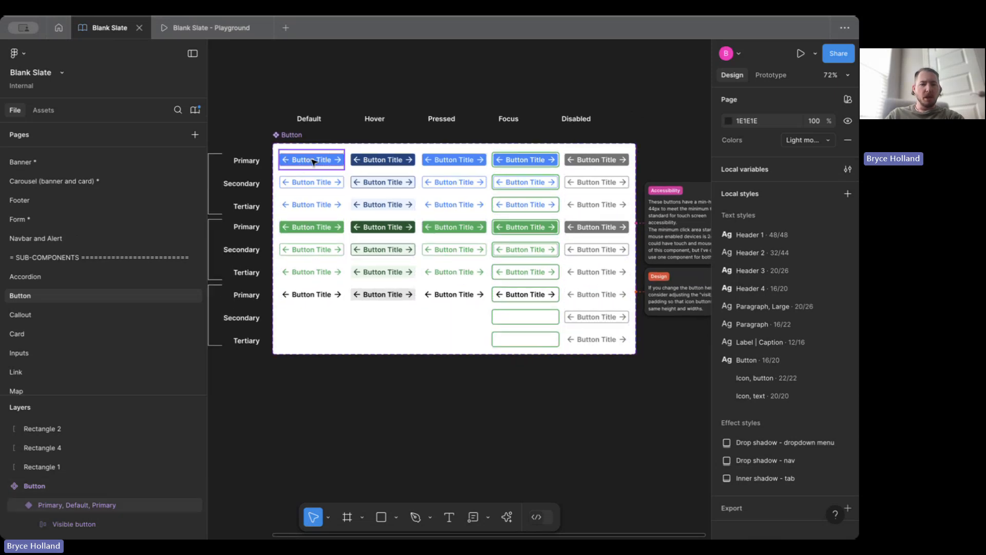
- Inspect the Default, Hover, Pressed, Focus and Disabled variants of the primary-colored Primary button
left_click(313, 162)
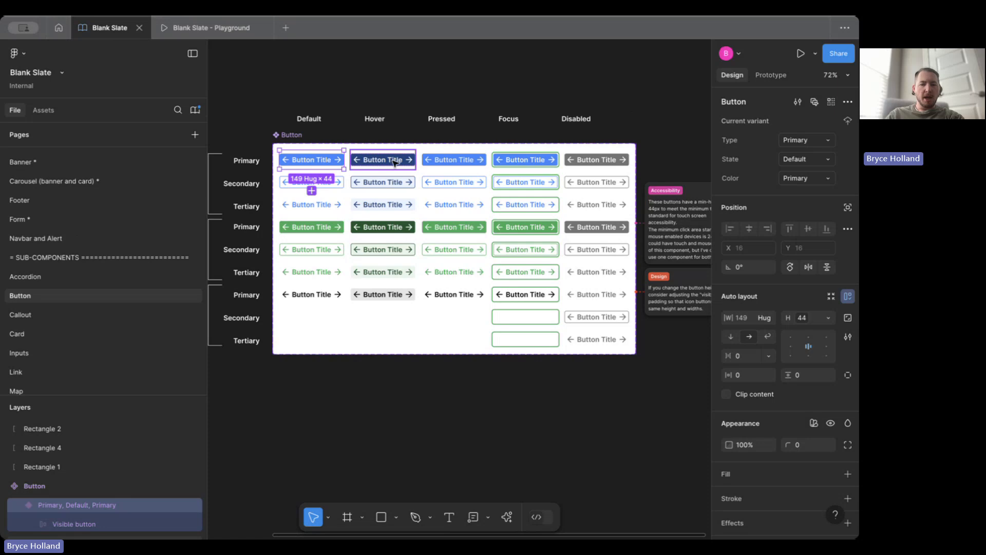
left_click(395, 164)
left_click(448, 160)
left_click(532, 162)
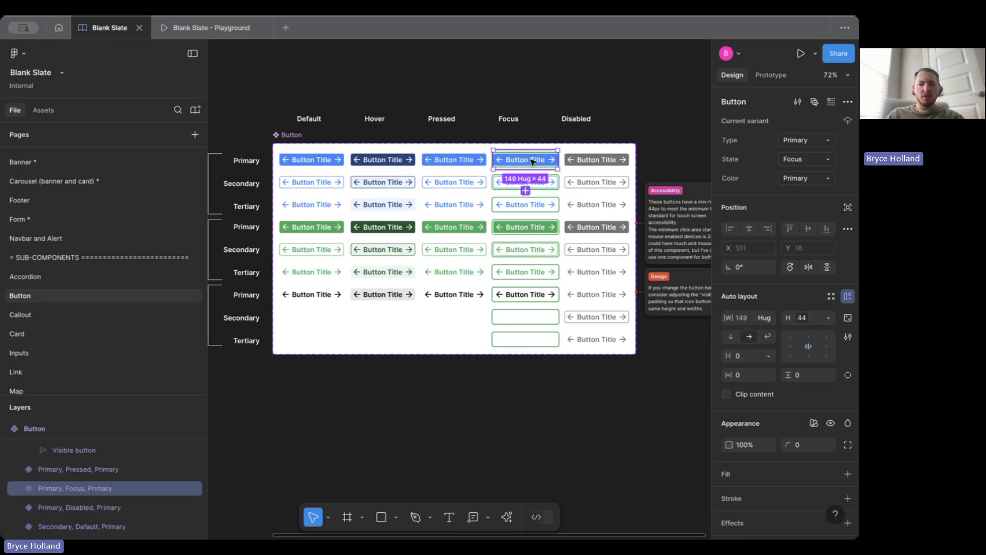
left_click(590, 160)
left_click(514, 163)
left_click(445, 163)
left_click(386, 162)
left_click(326, 163)
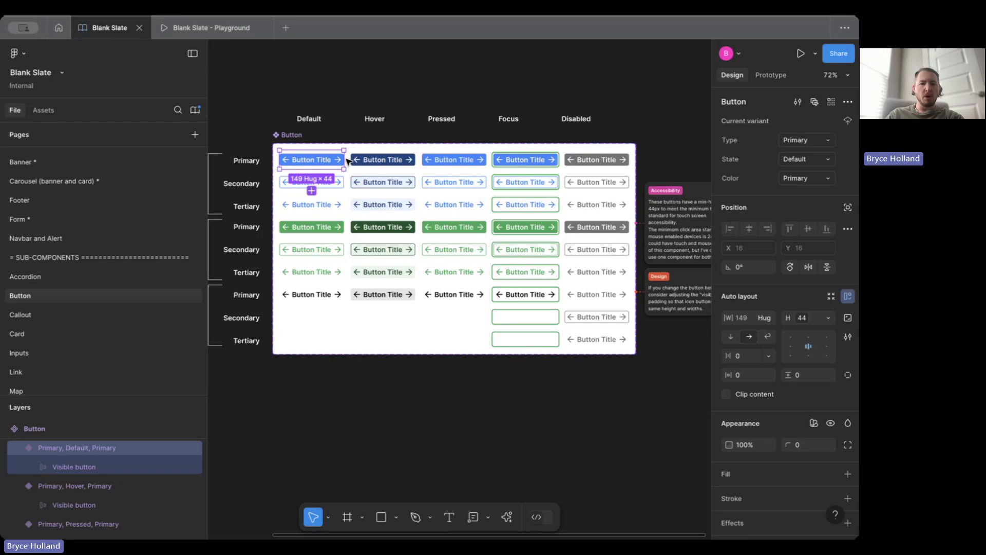
left_click(385, 162)
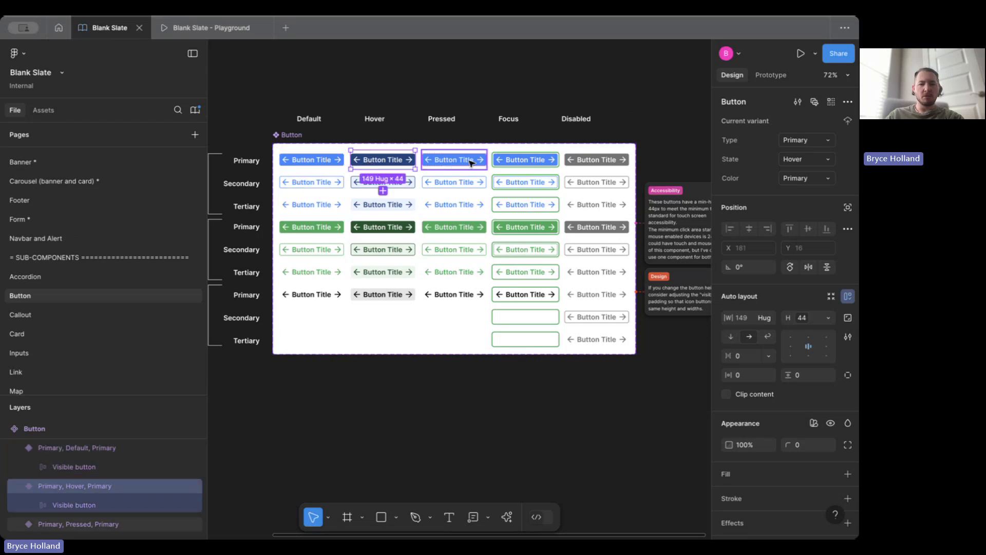
- Inspect the fills of the visible button frame inside the primary-colored Primary button's Default and Hover variants
scroll(472, 163, "left", 1)
scroll(473, 165, "left", 2)
scroll(473, 166, "up", 1)
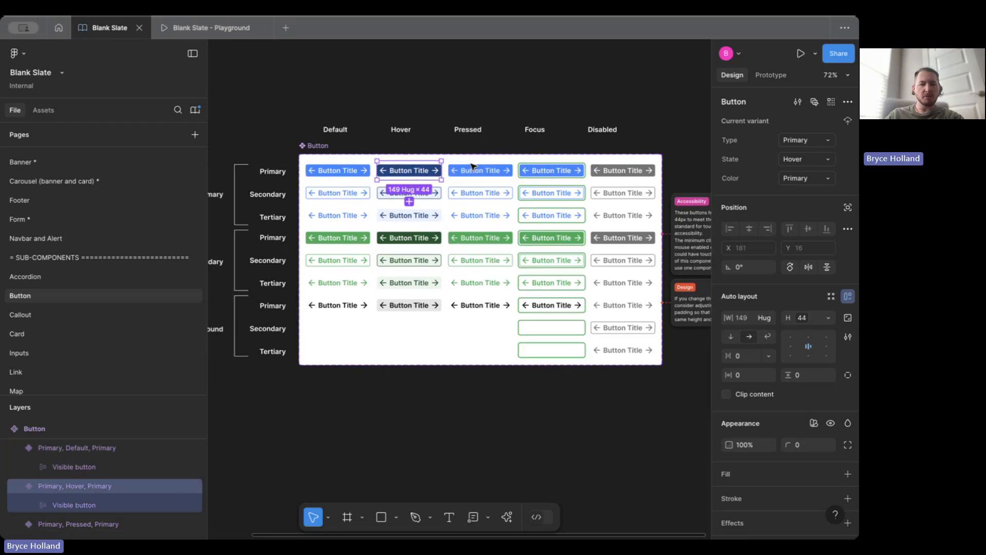
left_click(348, 175)
left_click(348, 176)
scroll(349, 175, "up", 5)
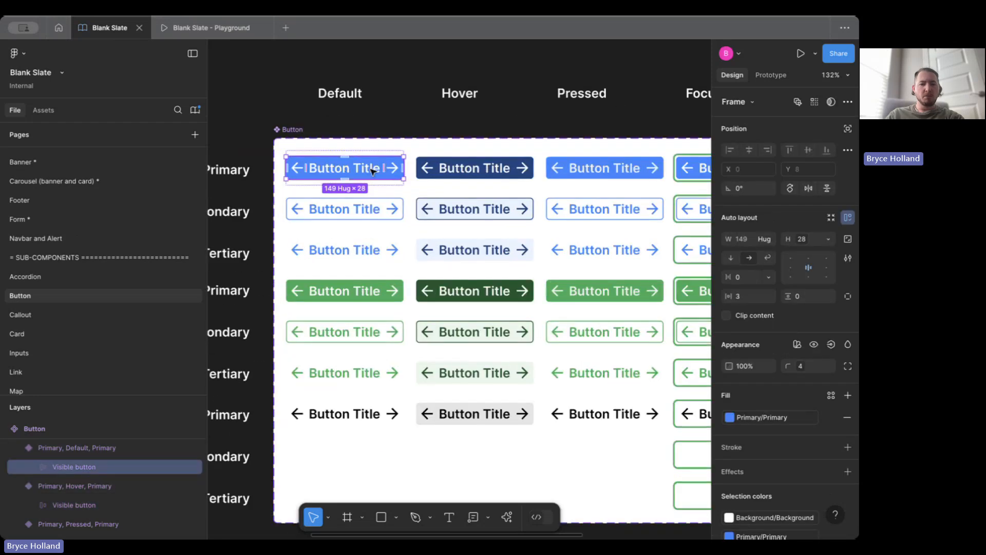
scroll(375, 167, "down", 3)
left_click(422, 171)
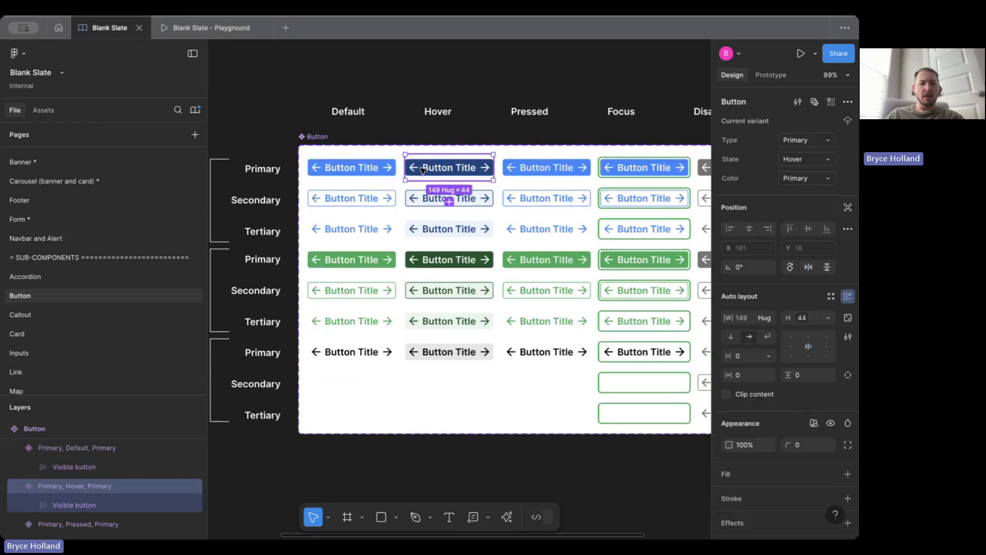
left_click(420, 170)
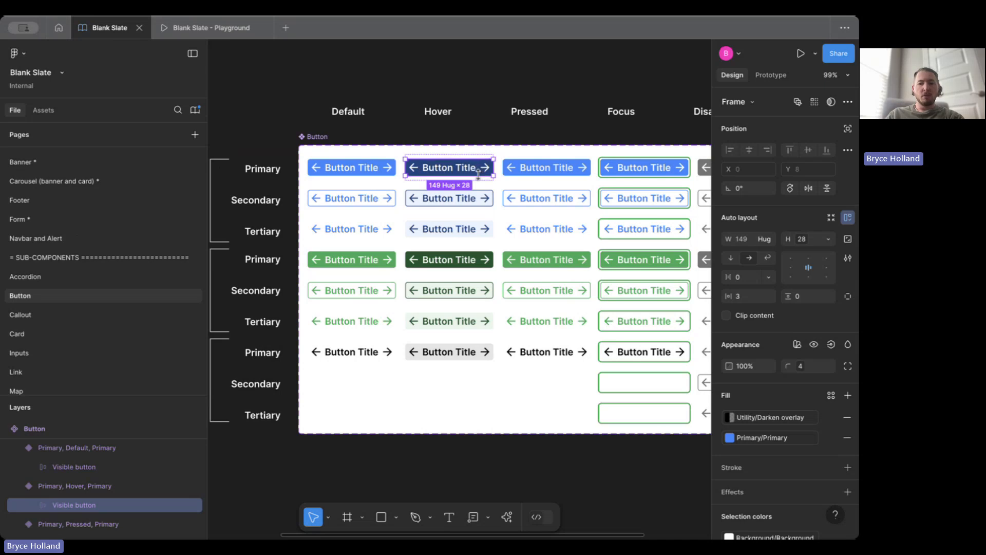
- Compare the Pressed variant of the primary-colored Primary button with its Hover variant, and clear the selection
scroll(508, 167, "right", 1)
left_click(512, 165)
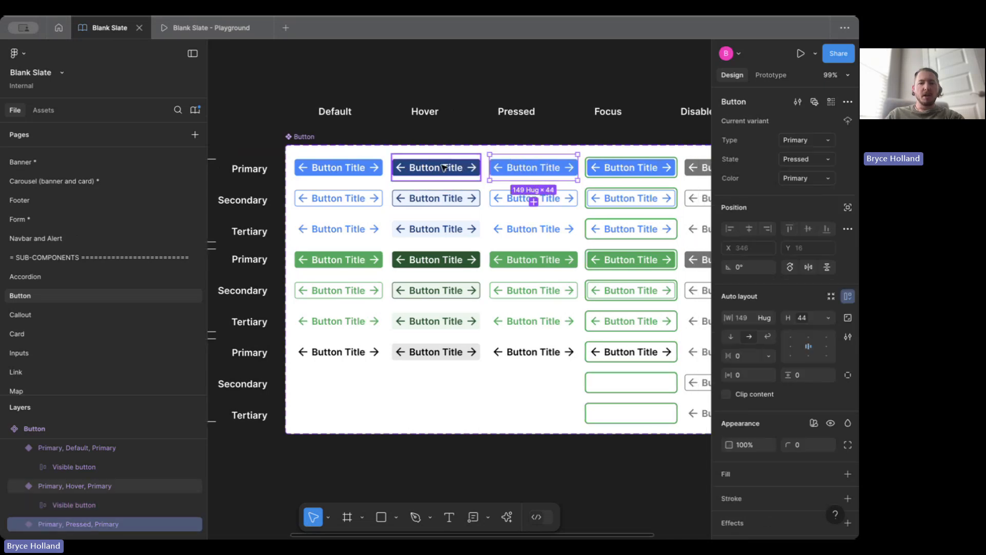
left_click(444, 167)
scroll(444, 167, "right", 3)
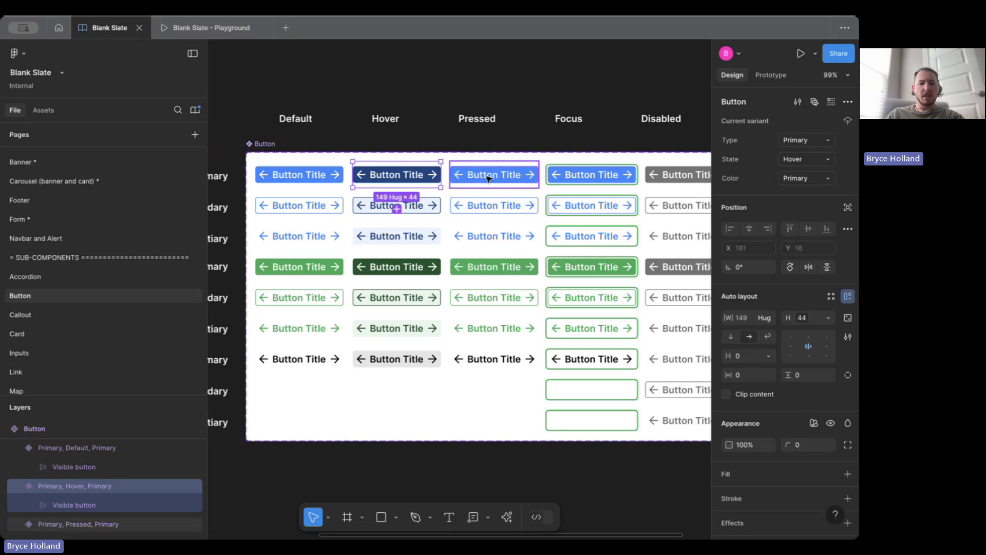
scroll(488, 178, "down", 3)
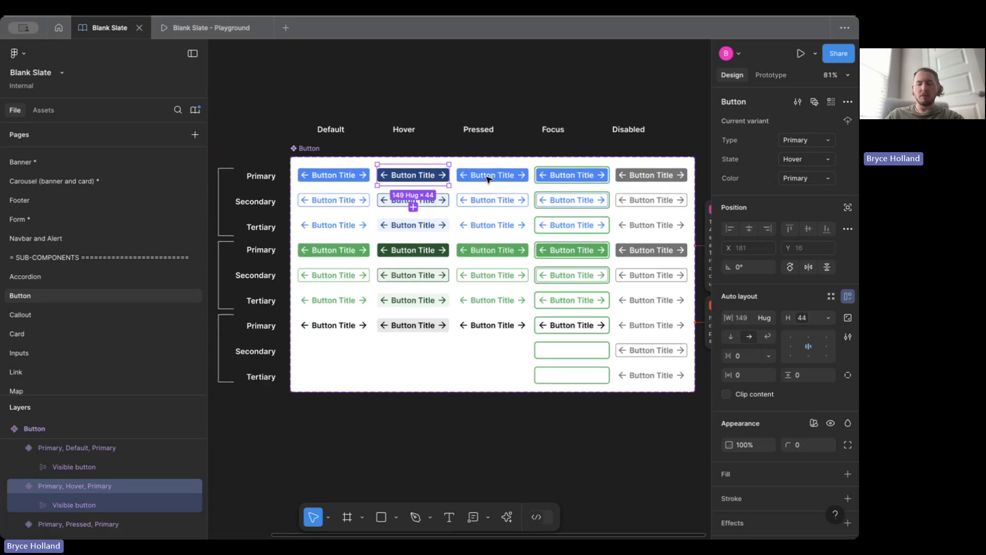
scroll(493, 169, "right", 2)
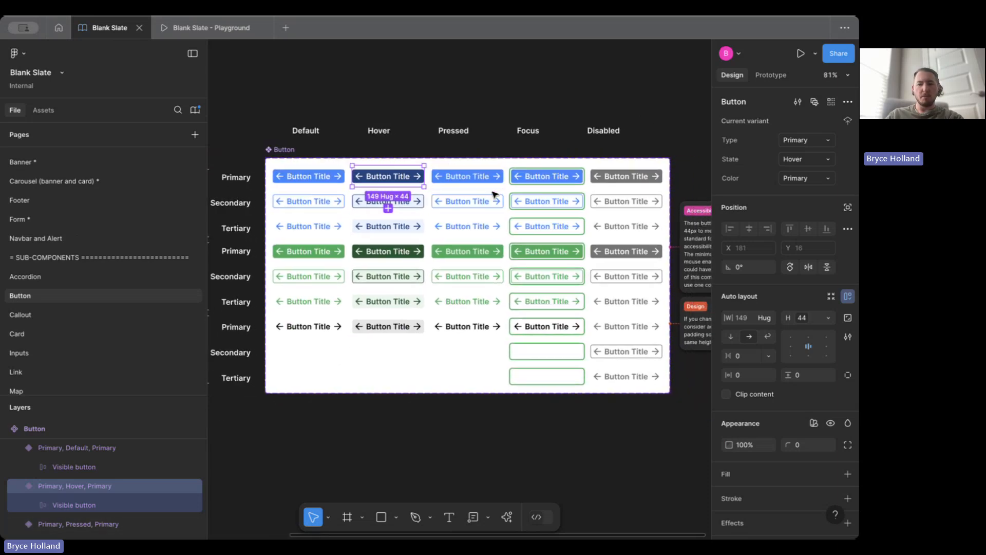
left_click(379, 93)
- Display the prototype connections of the Button component set and examine the interactions linking the Default, Hover and Pressed variants
scroll(379, 93, "down", 3)
scroll(379, 93, "up", 2)
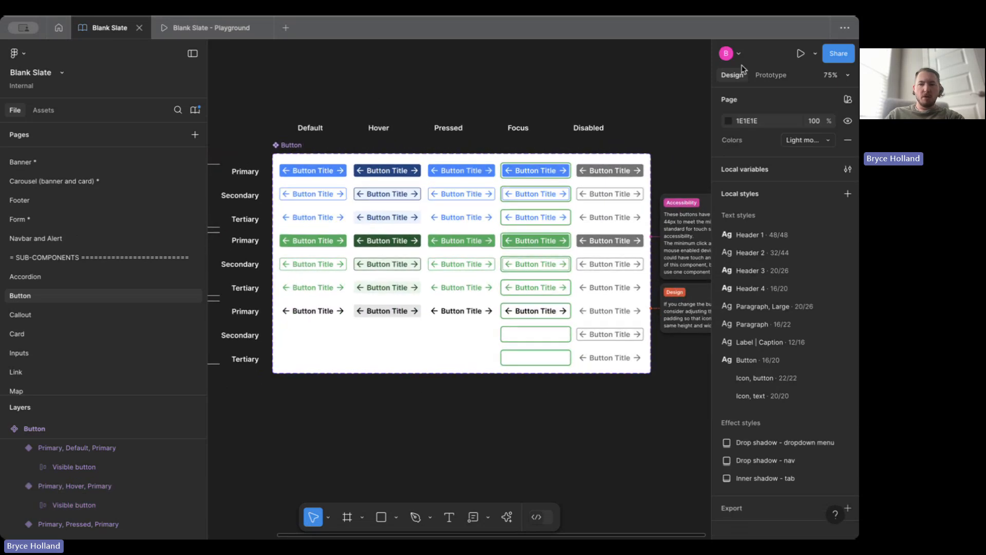
left_click(770, 75)
scroll(397, 137, "up", 10)
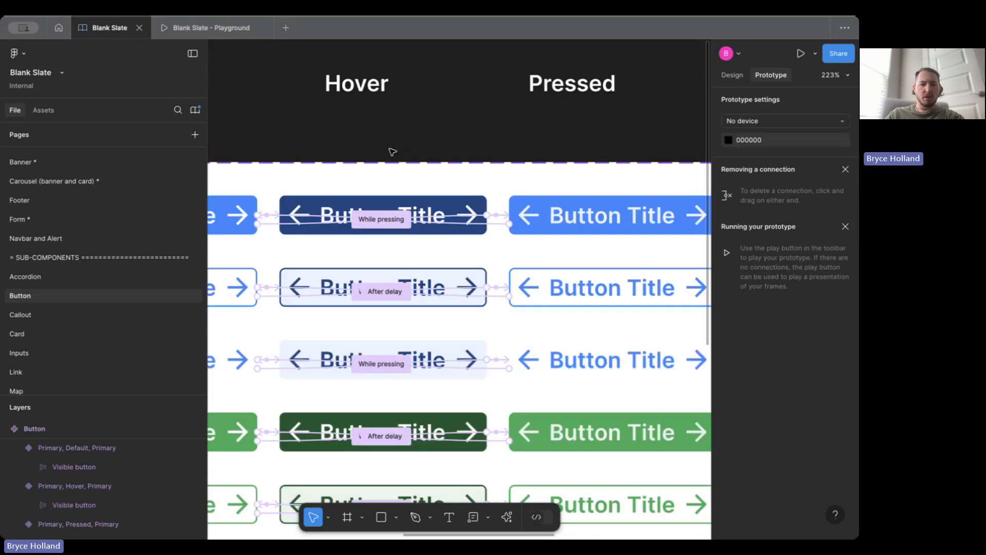
scroll(391, 150, "down", 7)
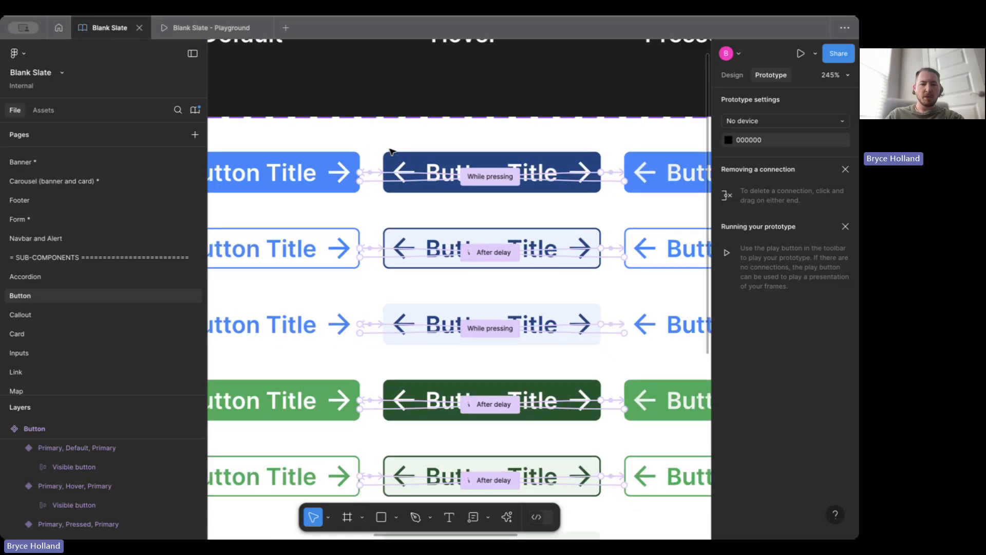
scroll(317, 166, "left", 2)
scroll(316, 166, "up", 1)
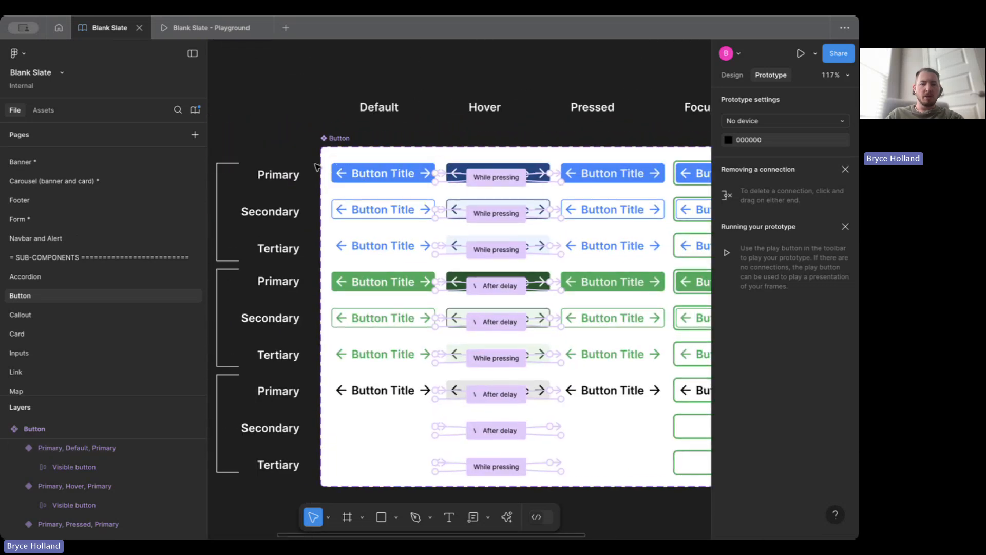
scroll(411, 180, "right", 1)
left_click(456, 177)
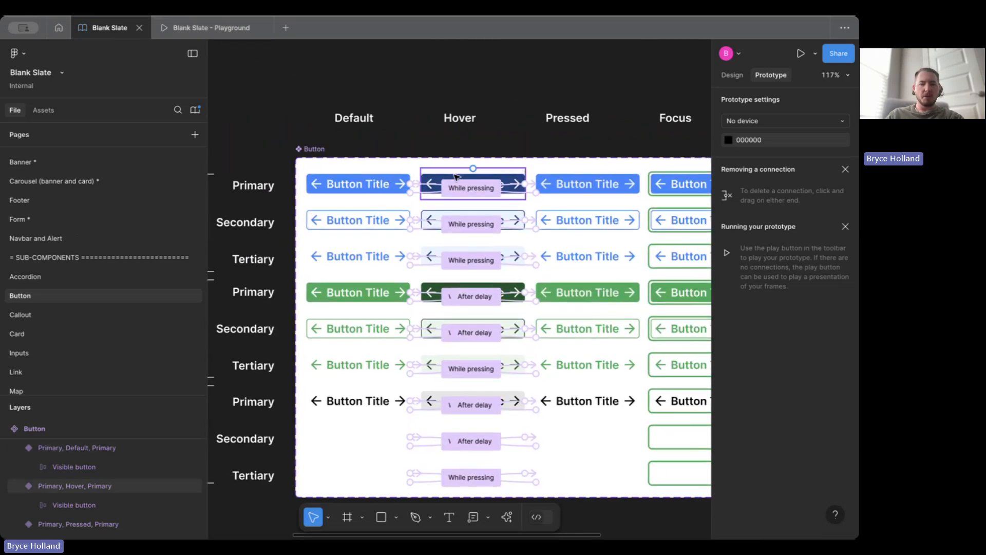
scroll(460, 177, "up", 5)
scroll(460, 177, "down", 4)
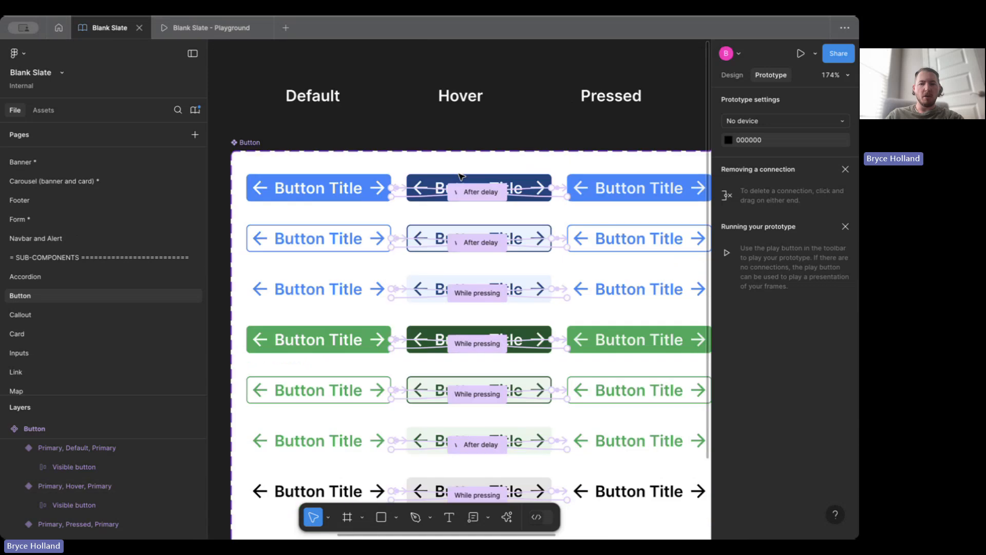
- Return to the design properties and review the whole Button variant grid
left_click(733, 76)
scroll(581, 123, "down", 5)
scroll(582, 124, "up", 3)
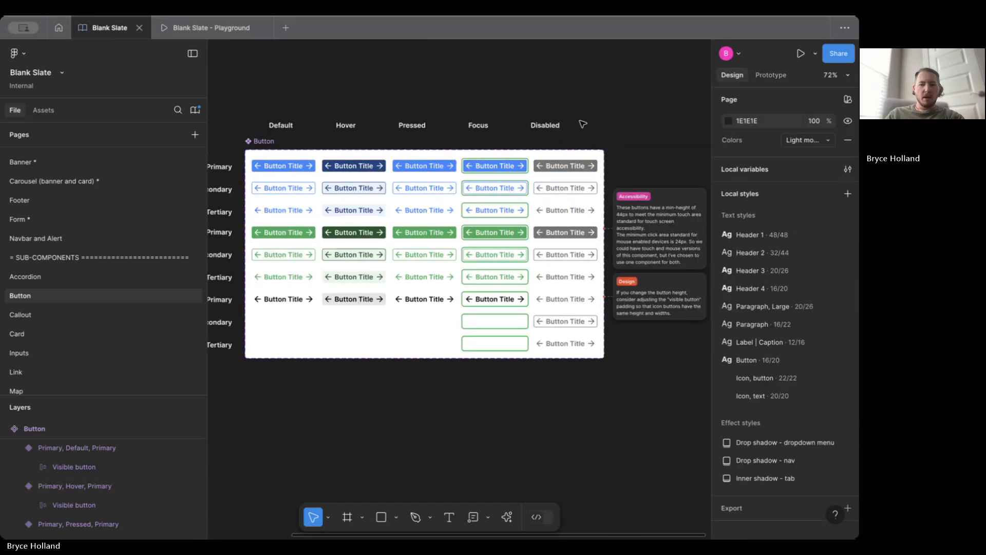
scroll(582, 124, "left", 2)
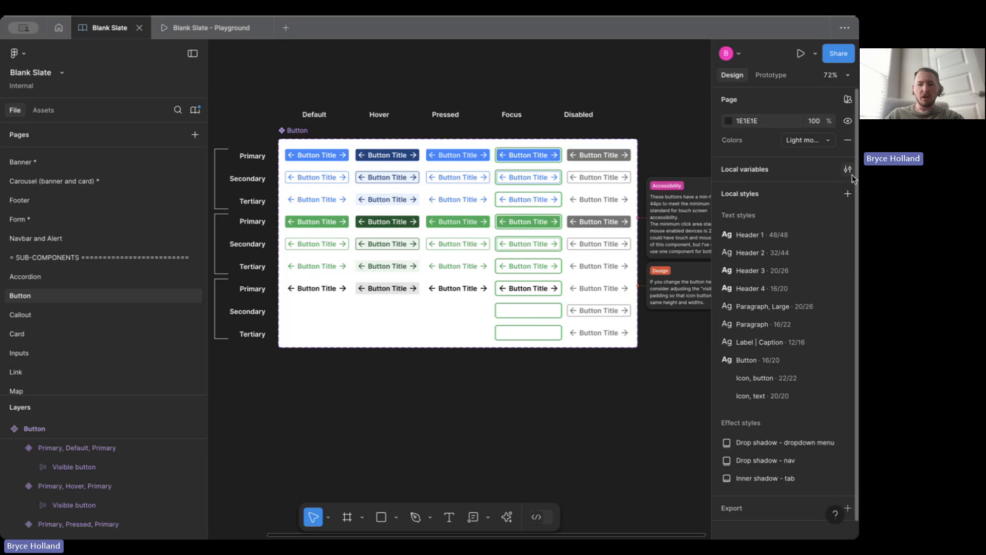
scroll(687, 176, "up", 2)
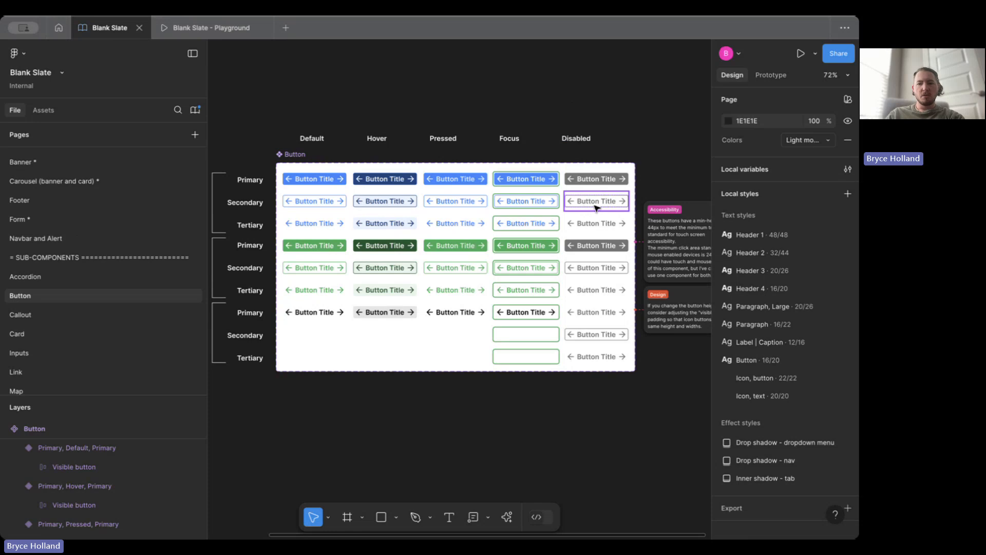
- In the Measurements variables, try a Button height of 36 and set the Button corner radius to 24
left_click(848, 169)
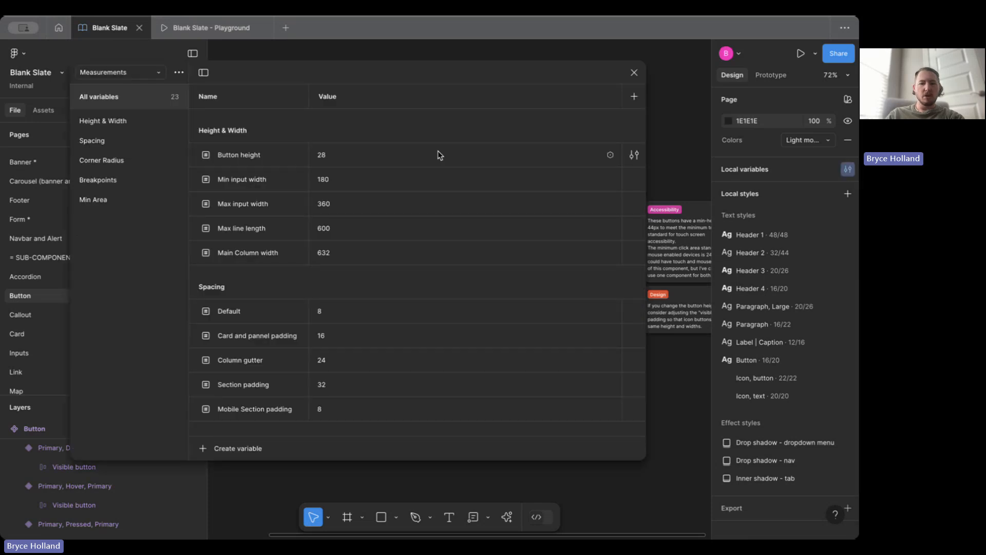
double_click(326, 156)
type("36")
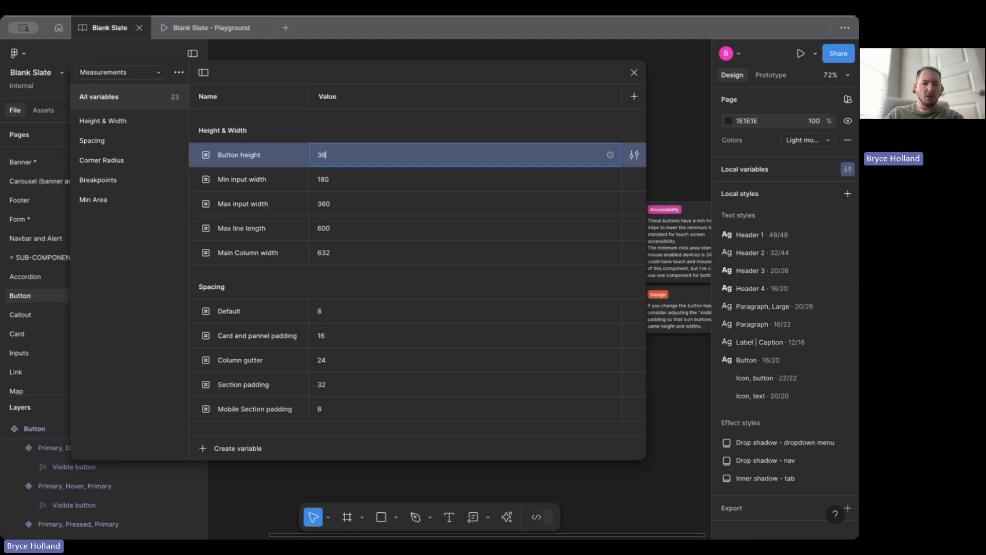
scroll(343, 309, "down", 5)
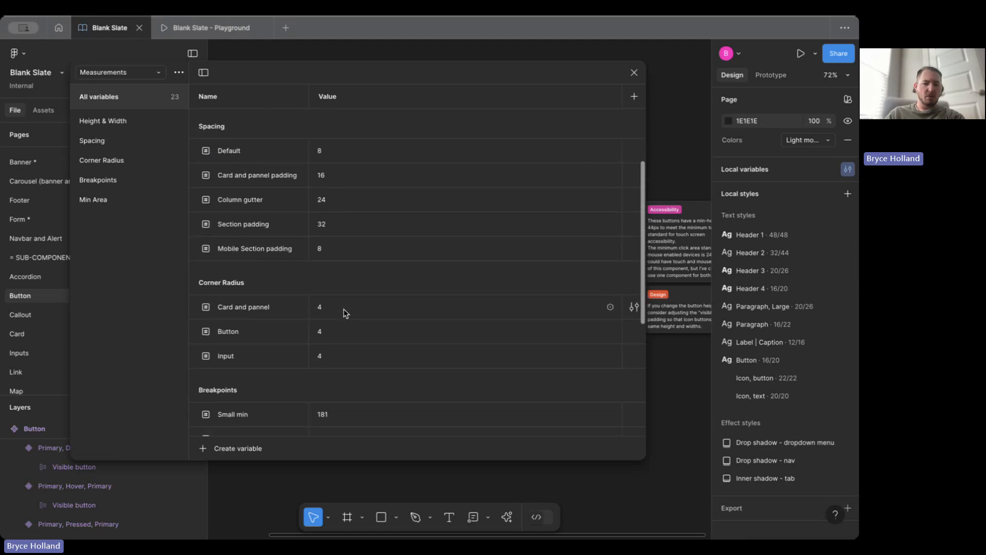
double_click(322, 332)
type("16")
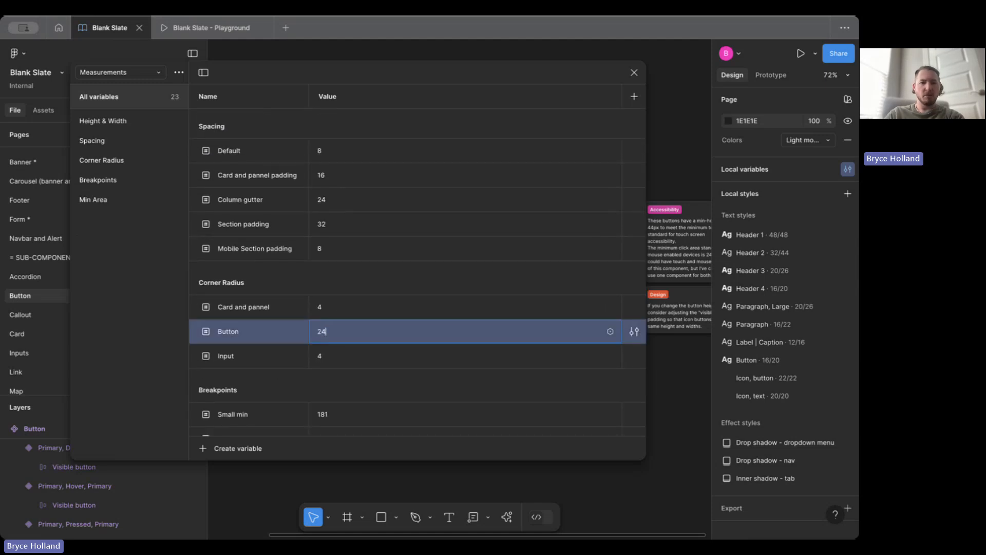
key("Return")
left_click(634, 73)
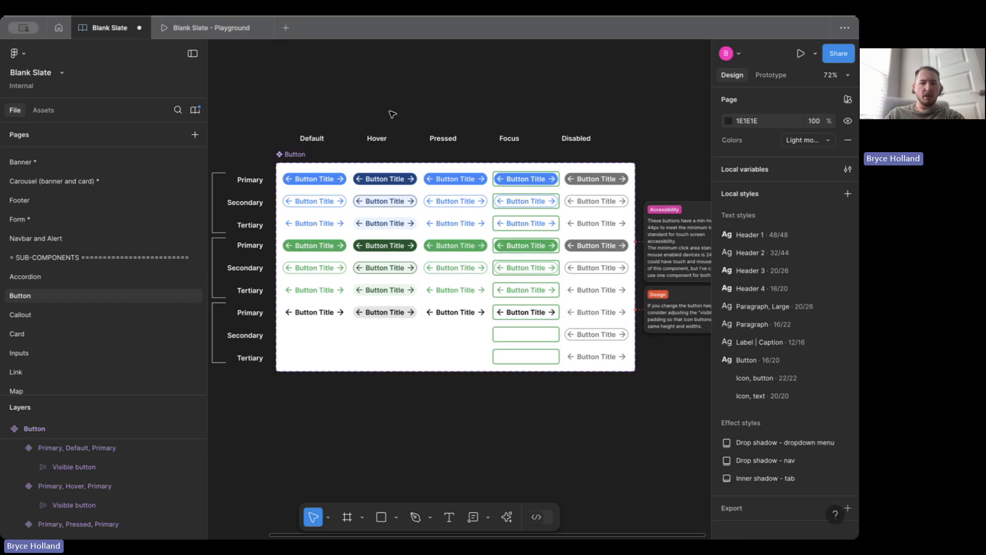
- Place an instance of the primary-colored Primary Default button above the Button variant grid
scroll(330, 188, "up", 5)
scroll(403, 315, "down", 3)
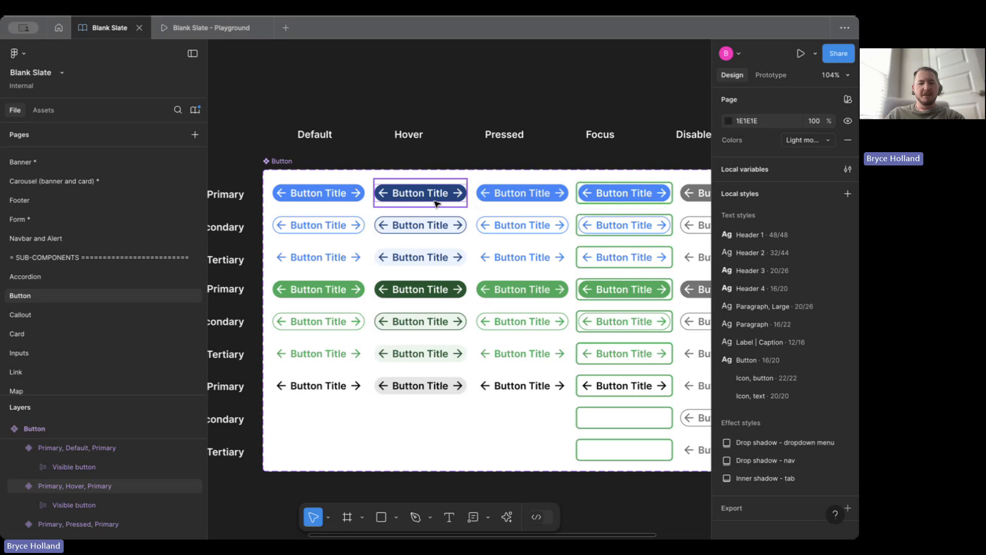
scroll(437, 204, "down", 4)
scroll(436, 204, "up", 3)
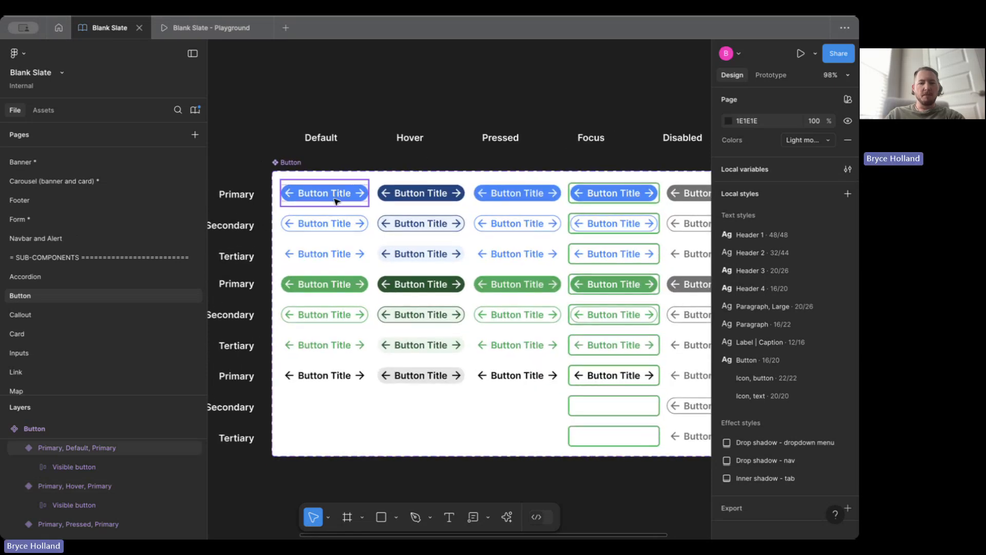
left_click_drag(334, 196, 349, 72)
scroll(348, 73, "up", 1)
scroll(347, 74, "up", 2)
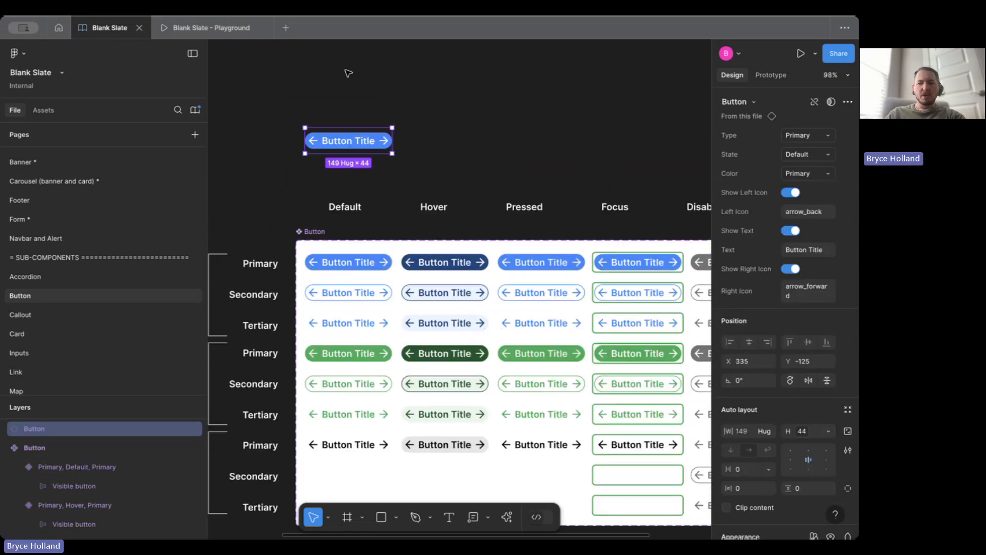
- Hide the button instance's left icon and text, toggling its right icon off and back on
left_click(790, 193)
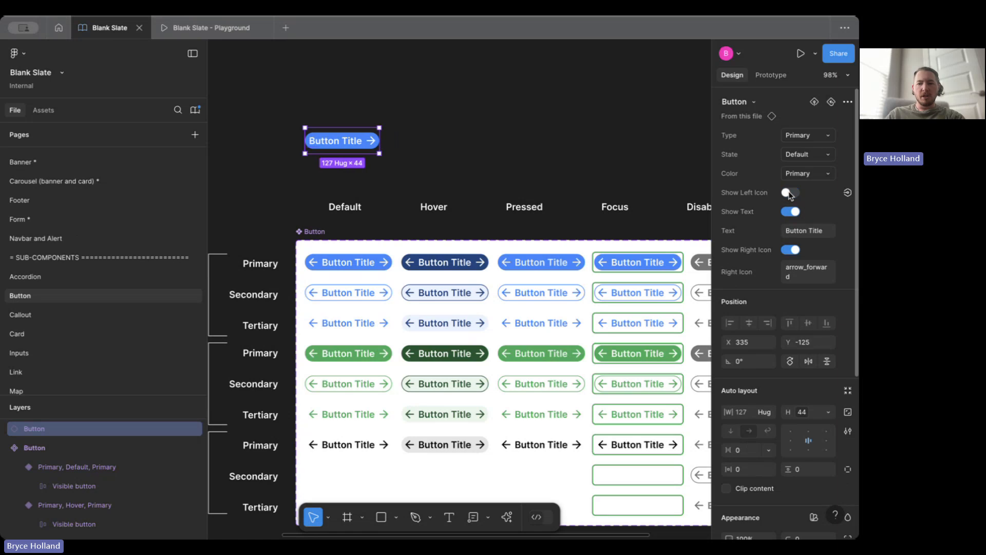
left_click(790, 250)
left_click(790, 250)
left_click(790, 212)
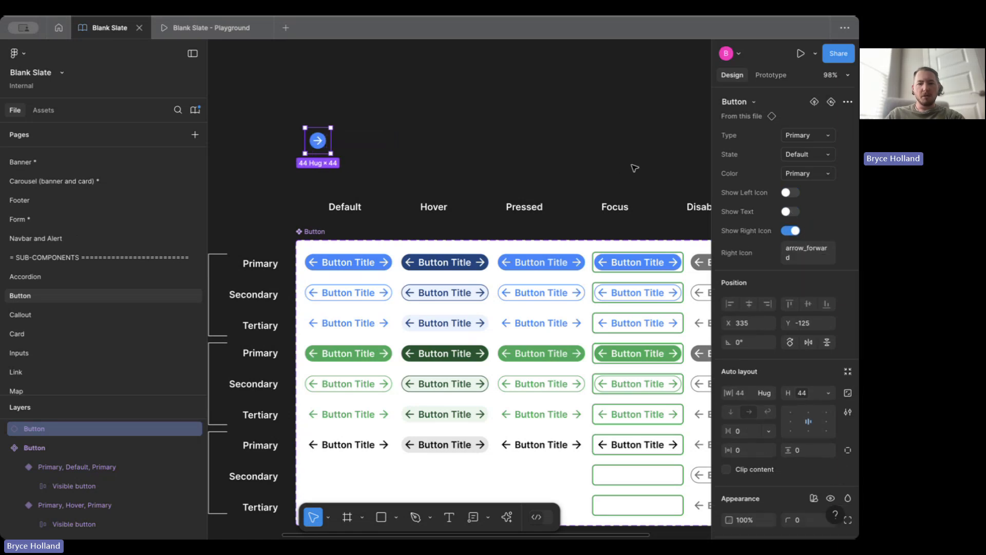
- Show the button instance's text and left icon again, and remove the instance from the canvas
left_click(790, 211)
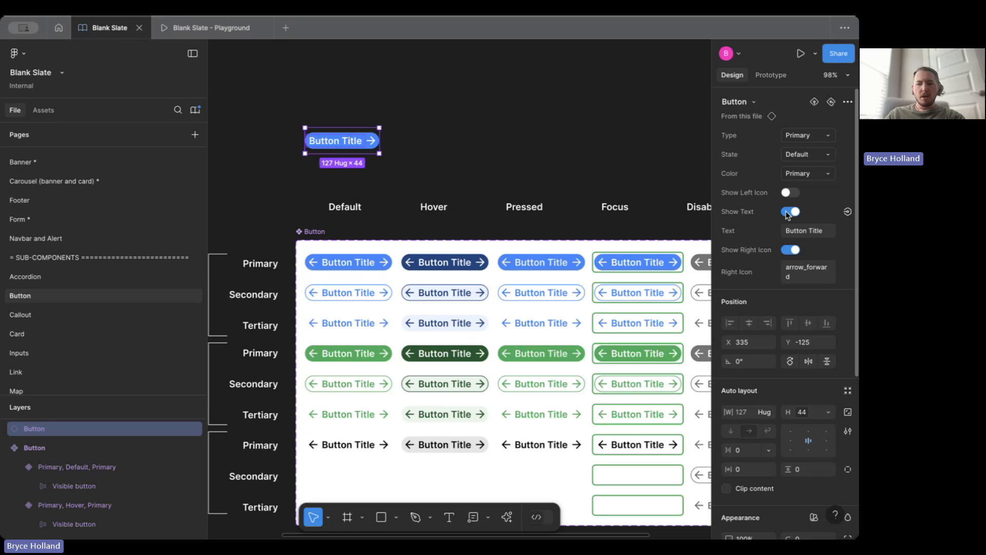
left_click(805, 274)
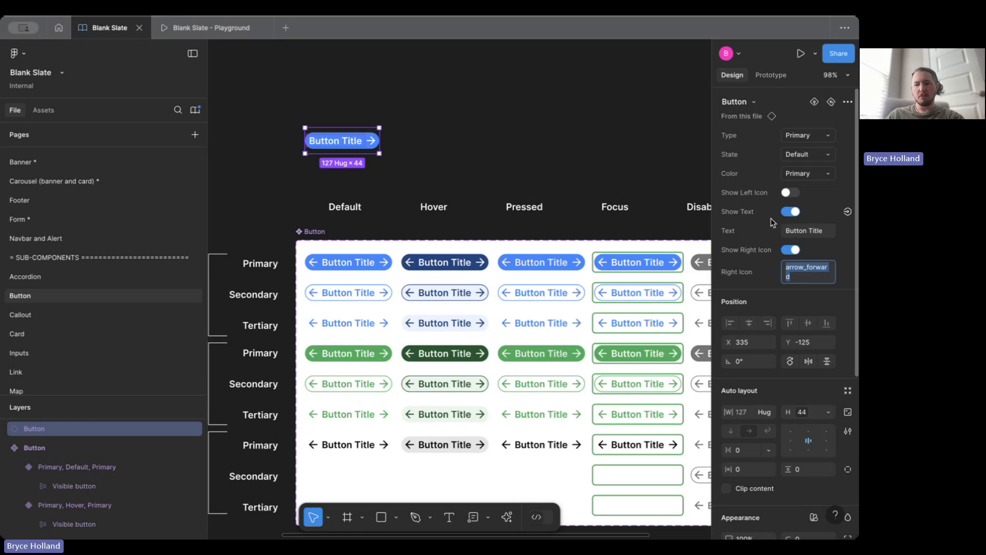
left_click(790, 193)
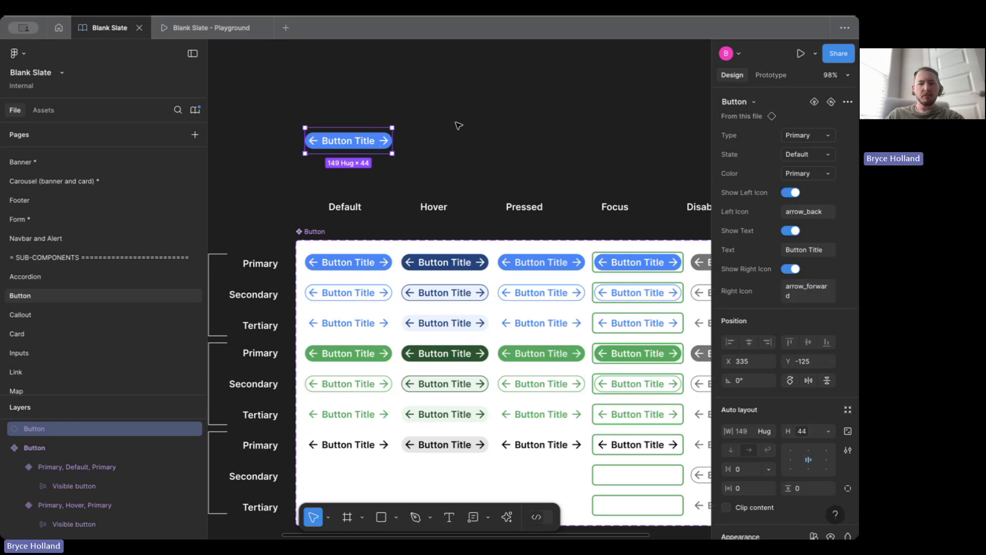
scroll(457, 124, "down", 5)
left_click(281, 193)
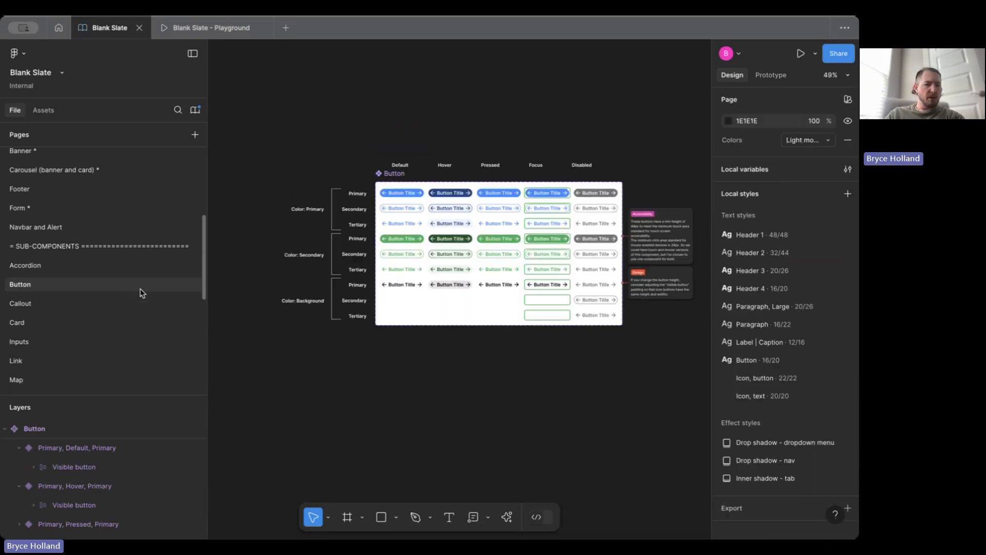
- View the Card page, and examine the checkbox variants and their error states on the Inputs page
scroll(131, 282, "down", 2)
left_click(116, 300)
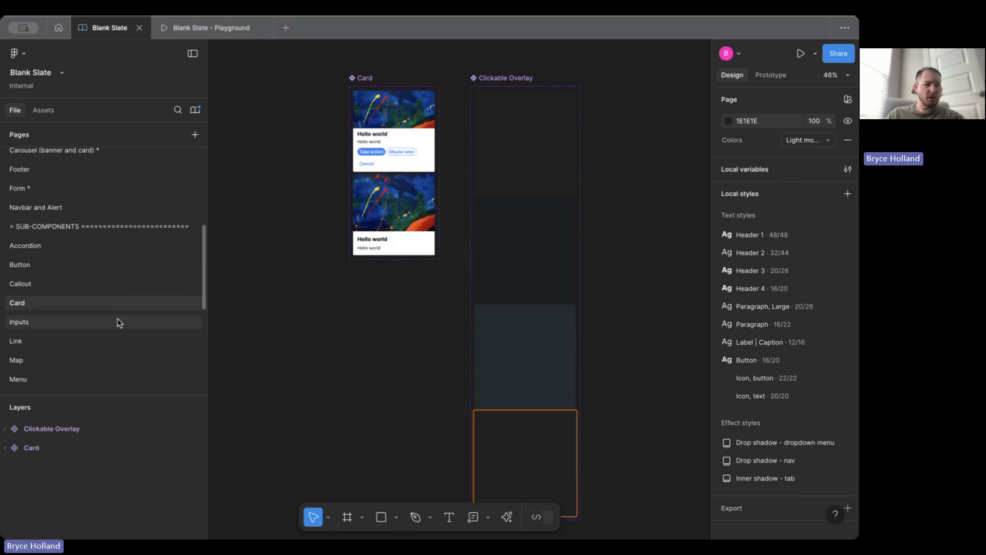
left_click(117, 318)
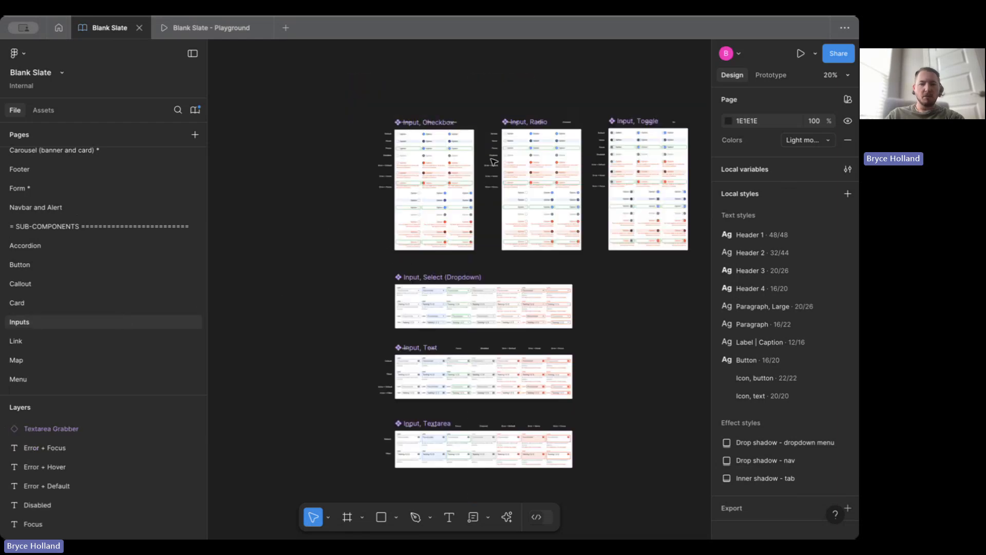
scroll(487, 183, "up", 5)
scroll(486, 185, "right", 2)
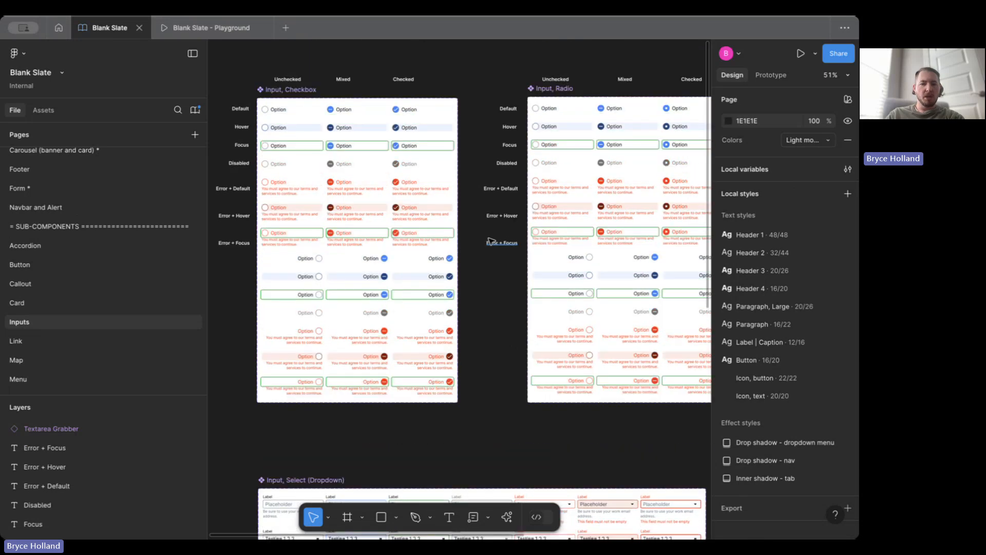
scroll(363, 195, "up", 5)
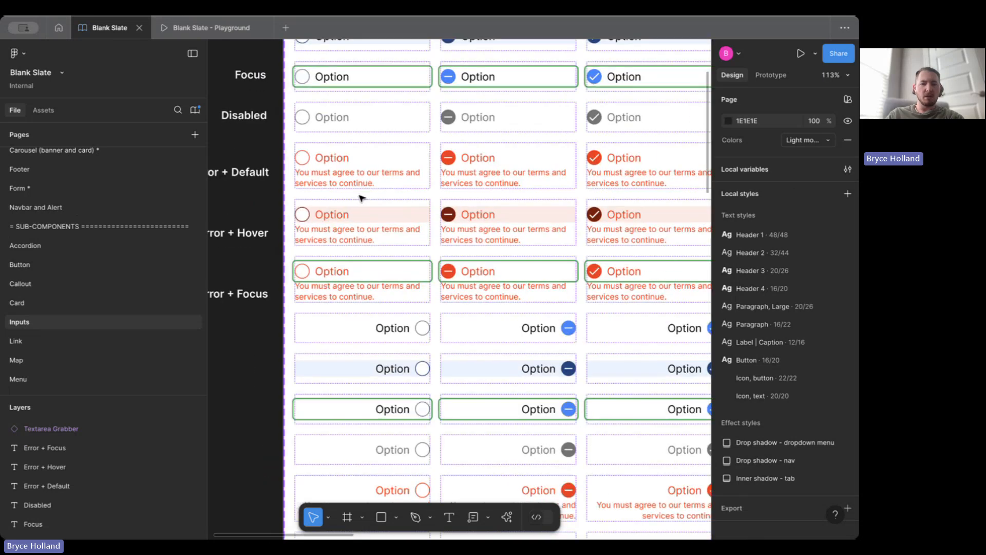
scroll(363, 199, "down", 3)
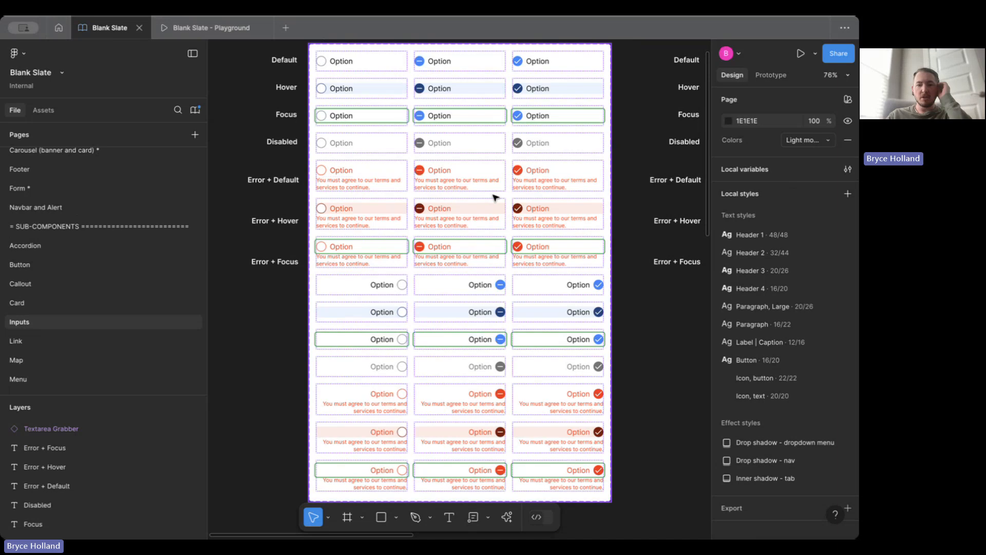
- Review the Select (Dropdown), Text and Textarea component sets below the checkbox and radio inputs
scroll(640, 215, "down", 5)
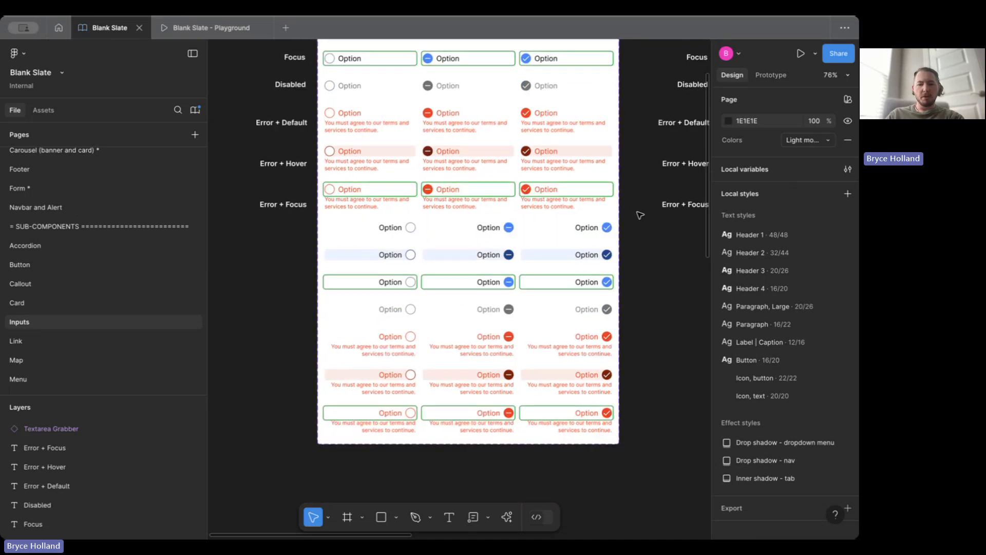
scroll(640, 216, "down", 10)
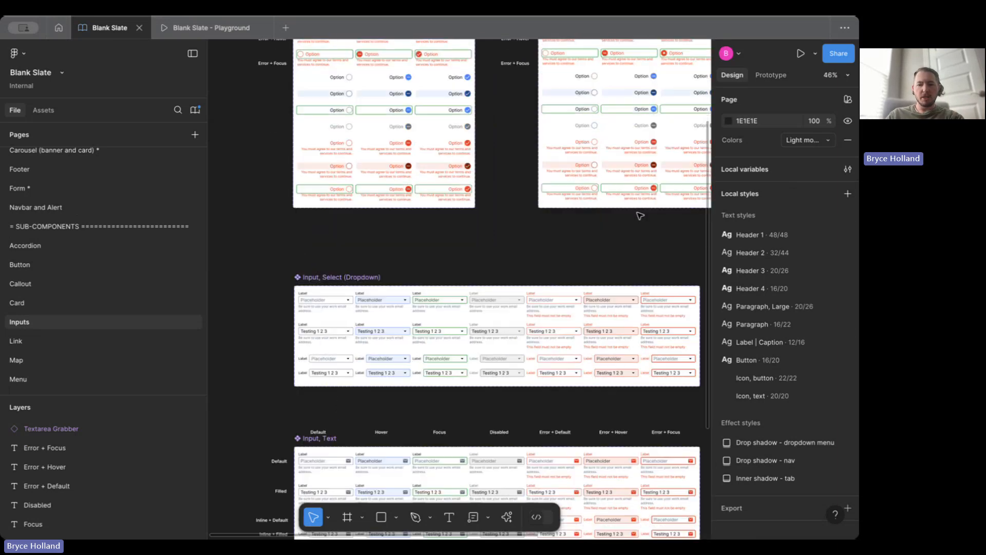
scroll(640, 215, "down", 2)
scroll(640, 215, "down", 5)
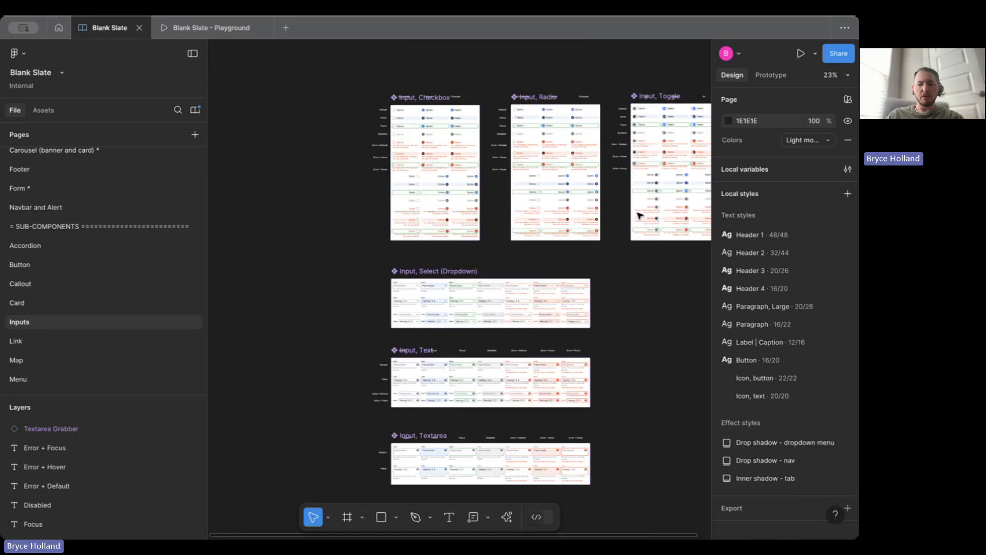
- Browse the page list through the remaining sub-components and the page templates, and return to its beginning
scroll(92, 343, "down", 4)
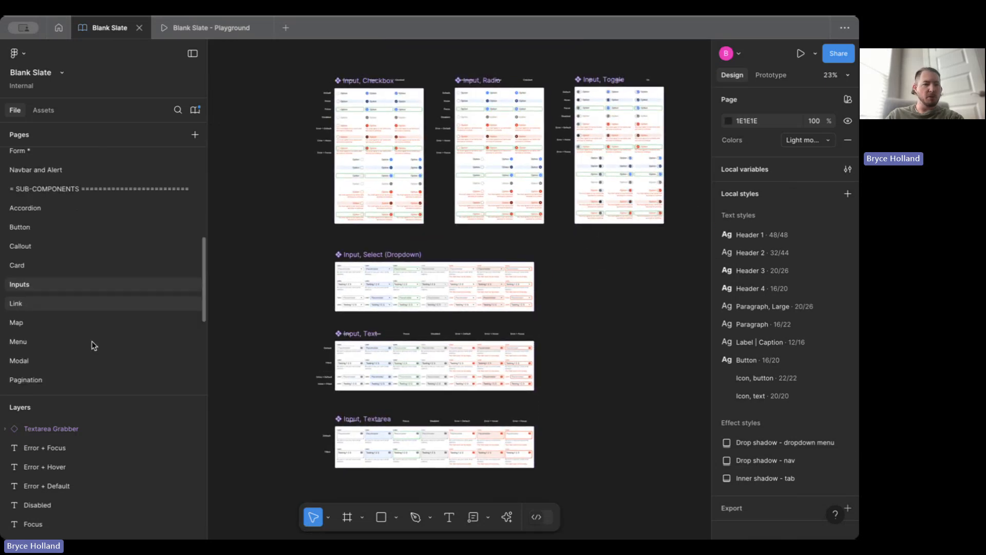
scroll(91, 343, "down", 3)
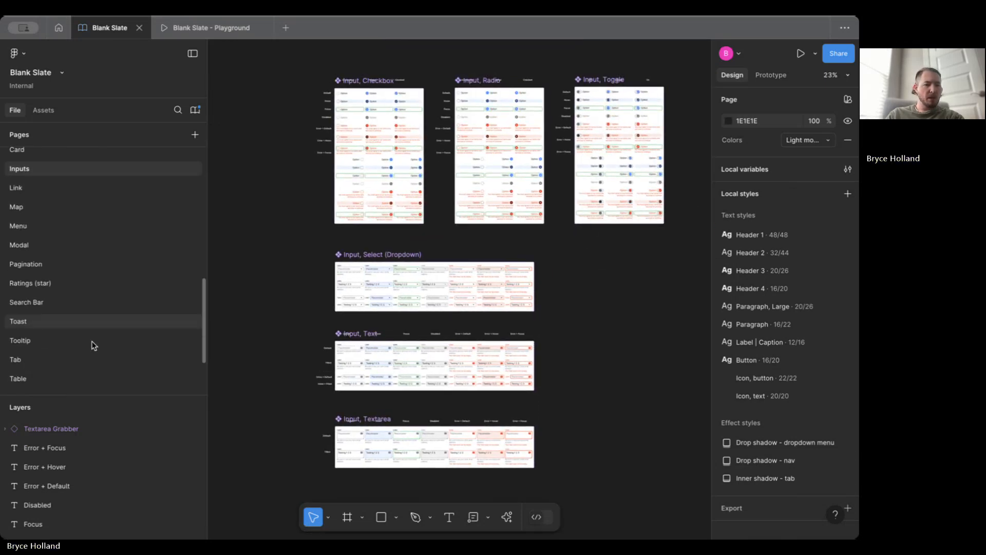
scroll(146, 298, "down", 3)
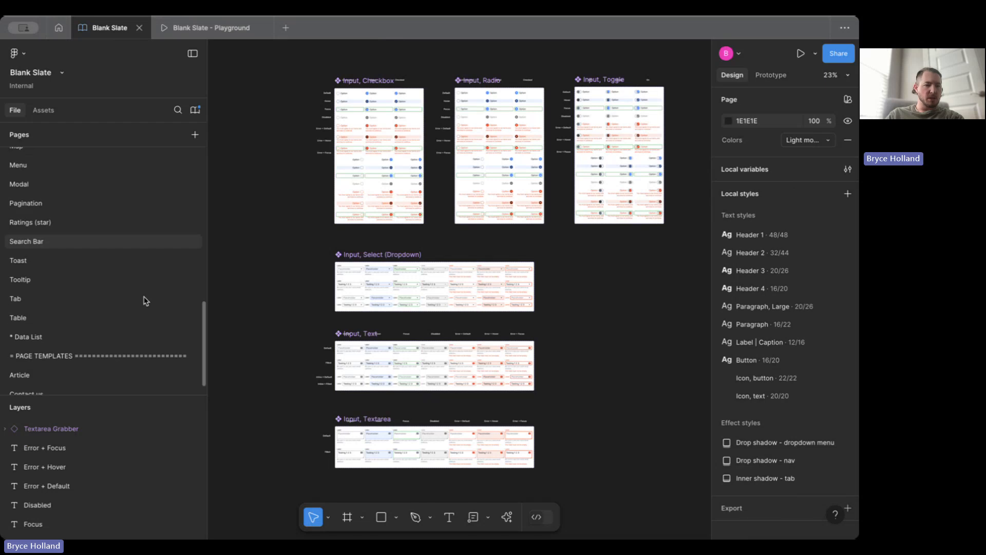
scroll(128, 228, "down", 1)
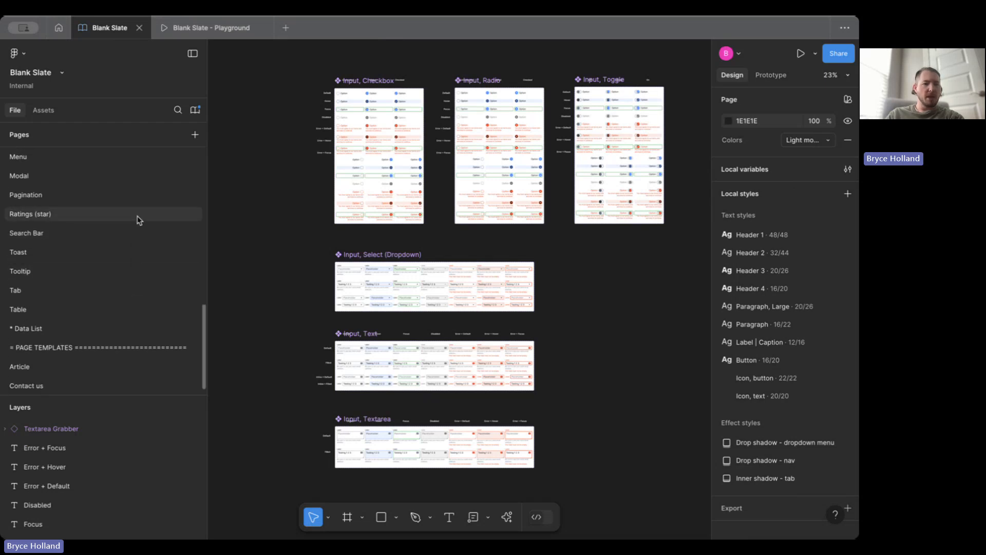
scroll(138, 220, "up", 10)
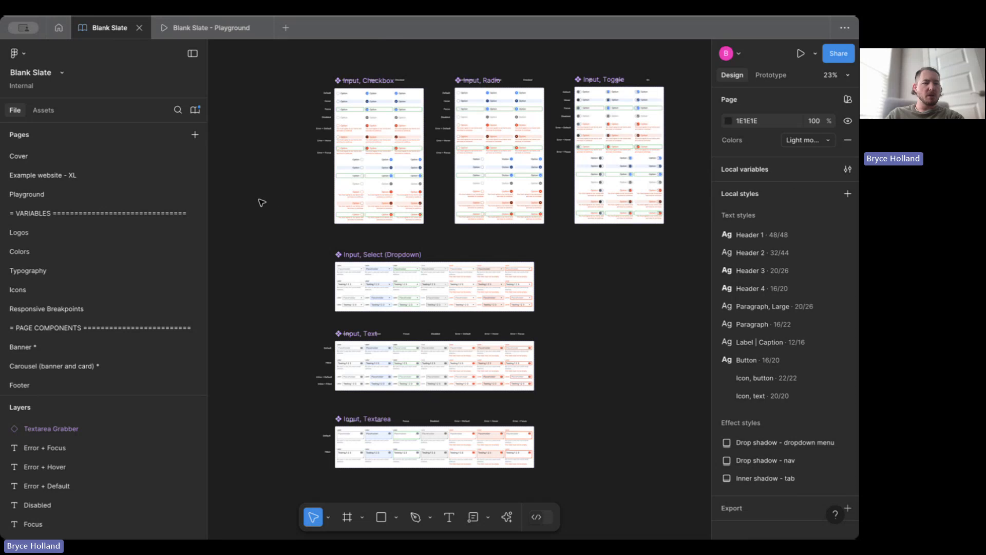
- Open the Cover page and view the file options, including branch creation, without choosing any
left_click(119, 157)
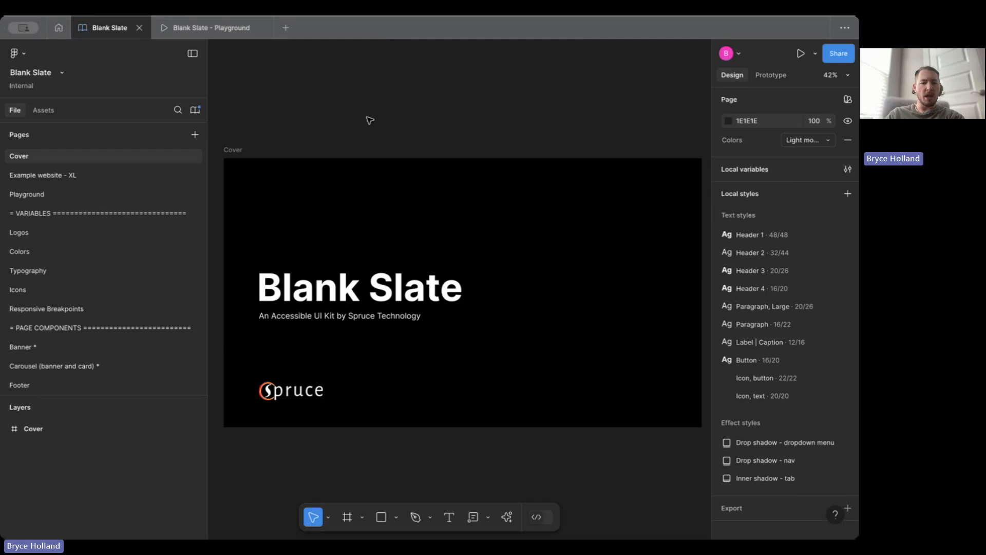
scroll(373, 121, "up", 1)
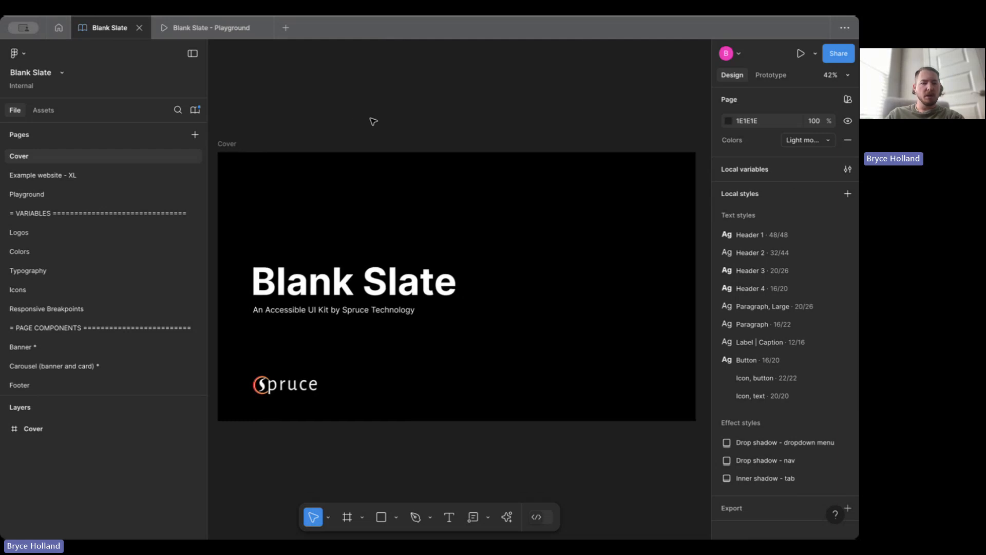
scroll(373, 121, "up", 1)
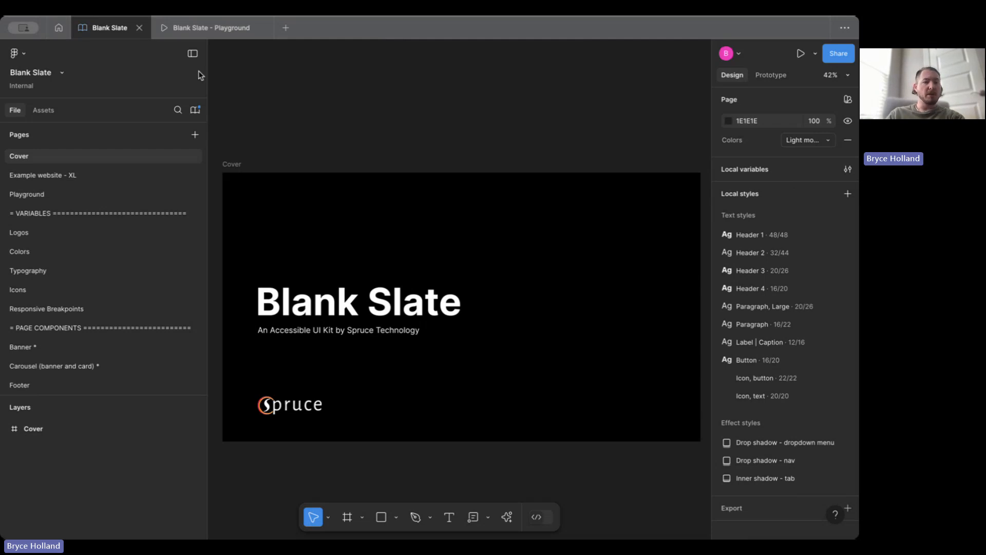
left_click(60, 75)
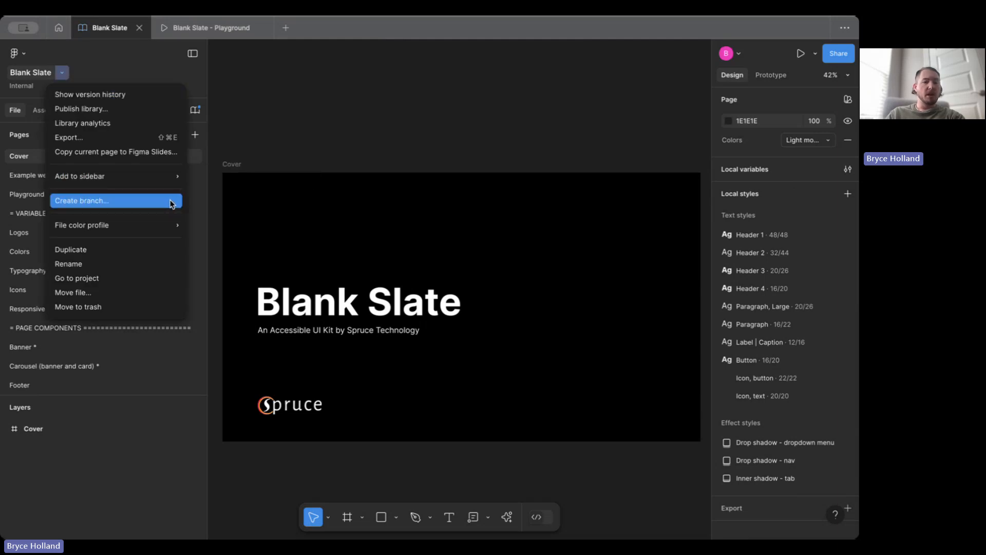
left_click(306, 120)
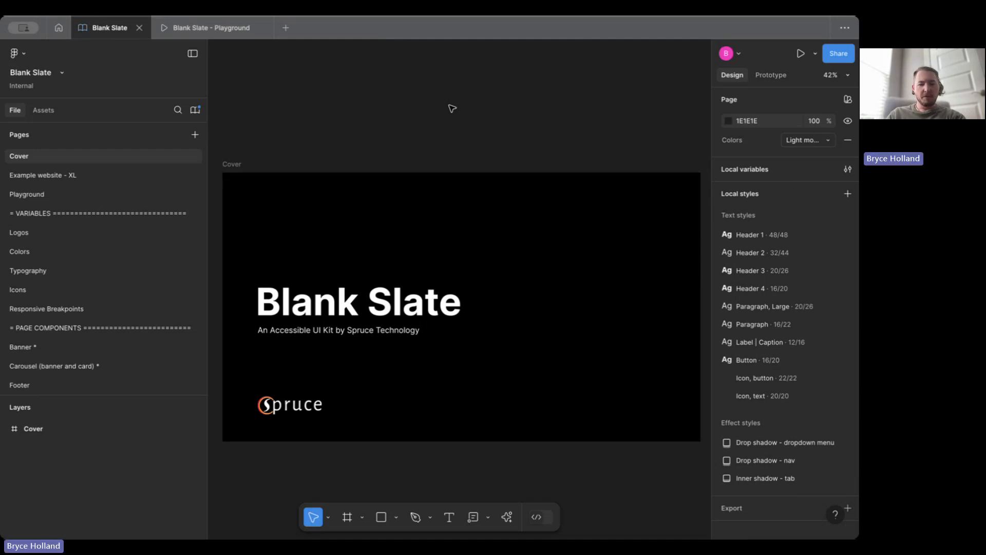
scroll(452, 108, "down", 1)
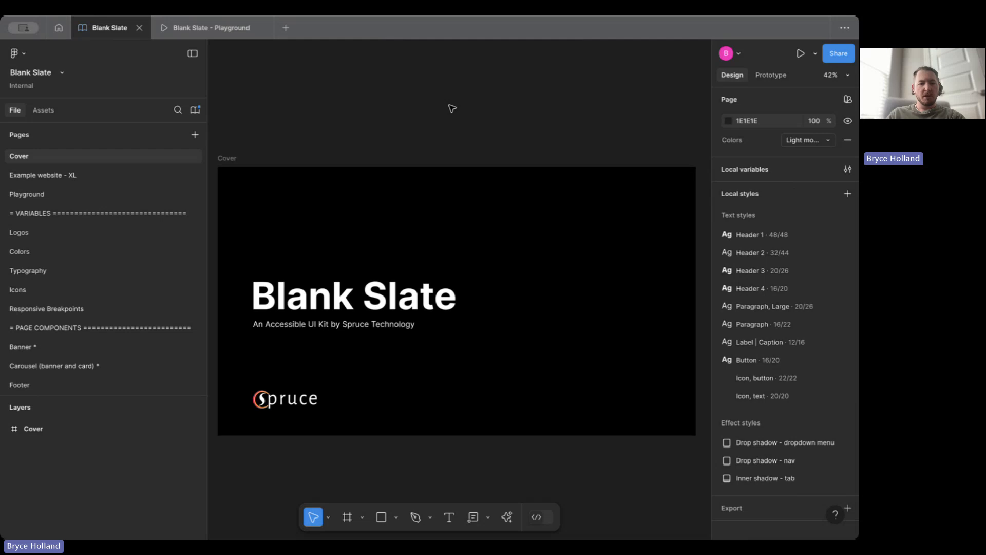
scroll(452, 109, "up", 1)
scroll(452, 108, "down", 1)
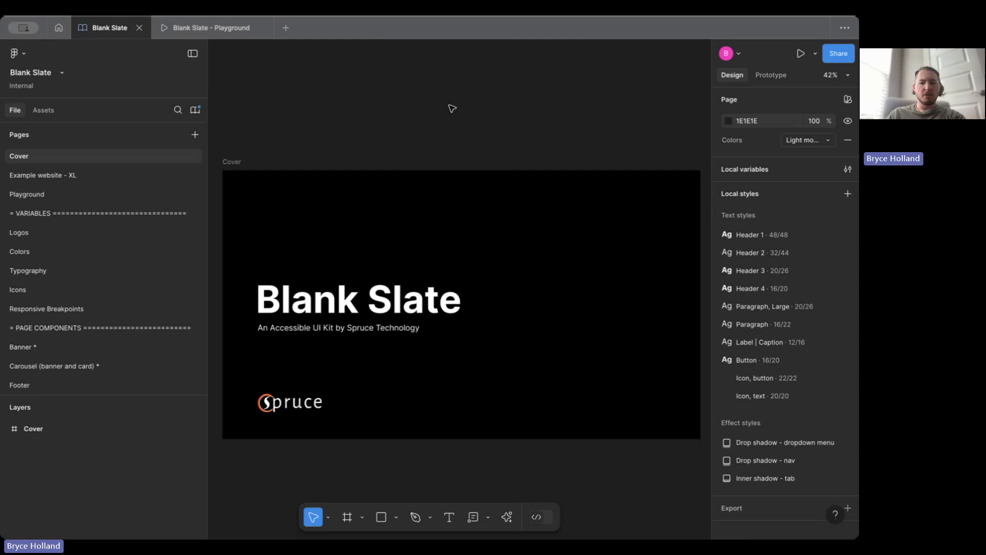
scroll(452, 108, "down", 1)
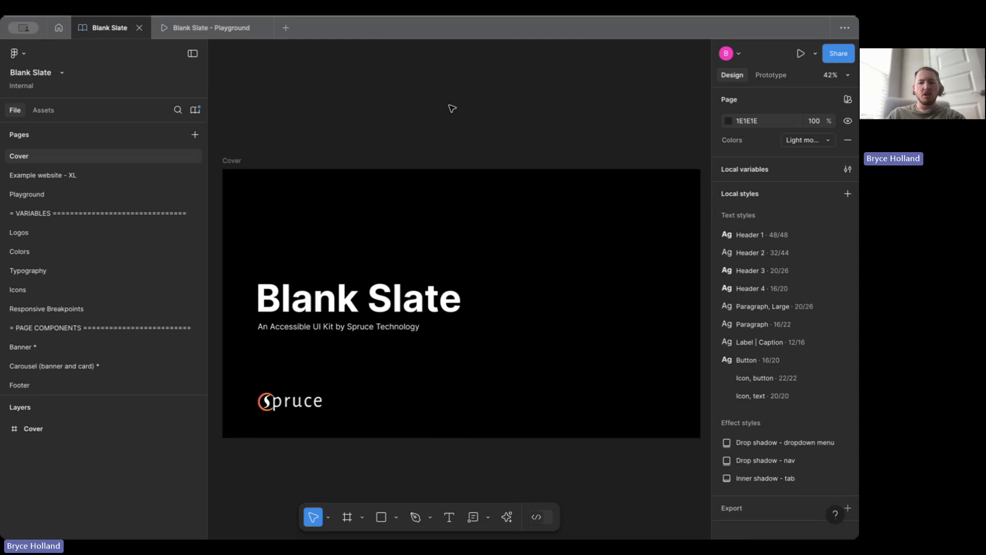